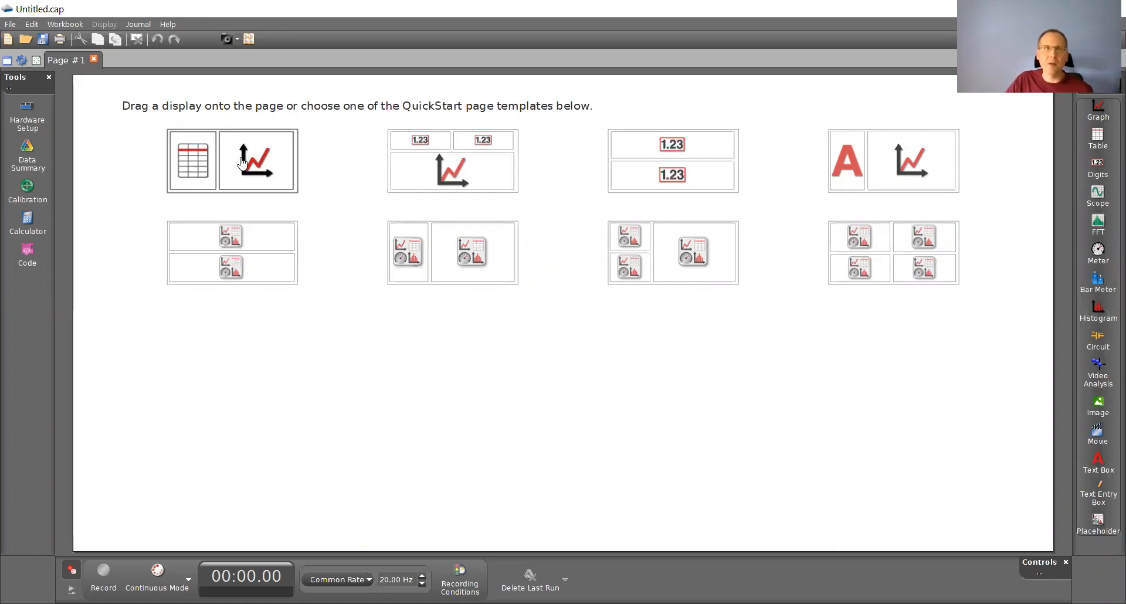
Set up the page with the table-and-graph template and make the first column user-entered data named Time_ with units s
left_click(242, 162)
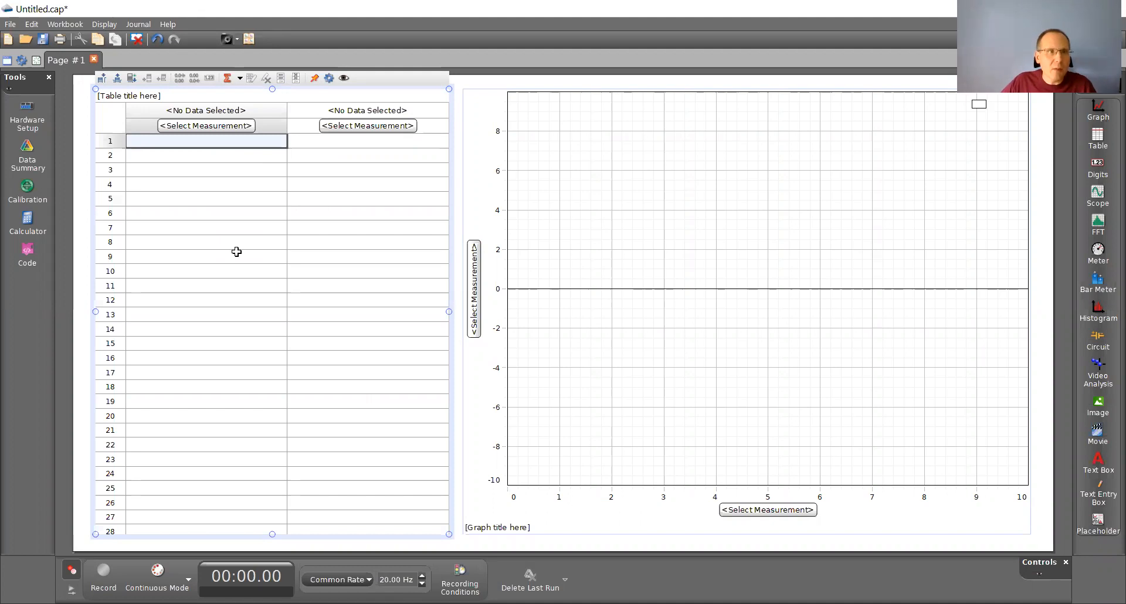
left_click(205, 126)
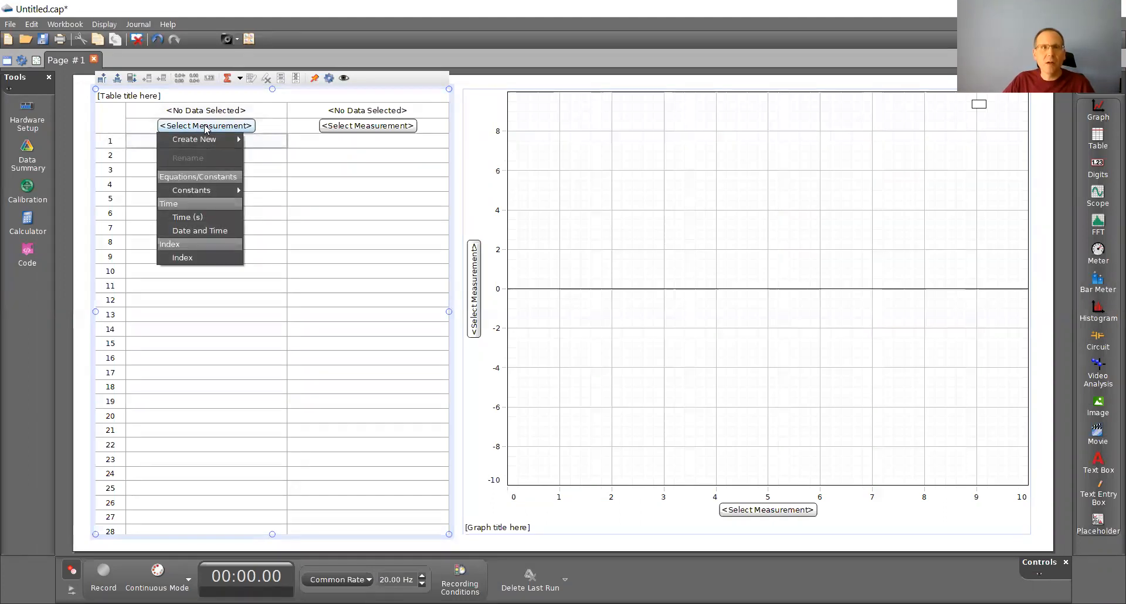
mouse_move(204, 140)
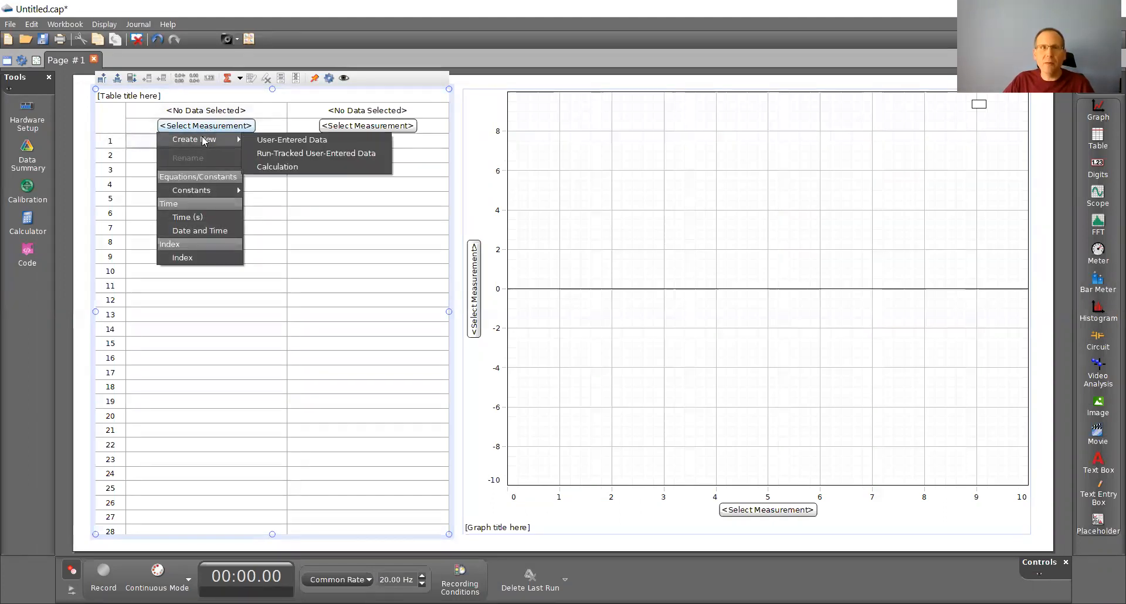
left_click(298, 141)
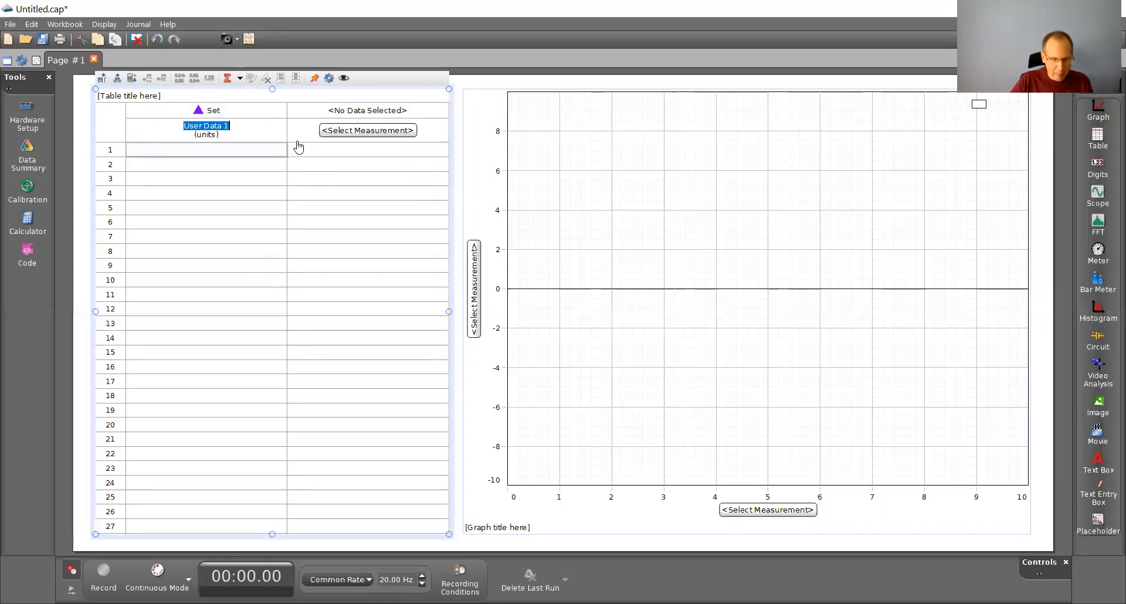
type("Time")
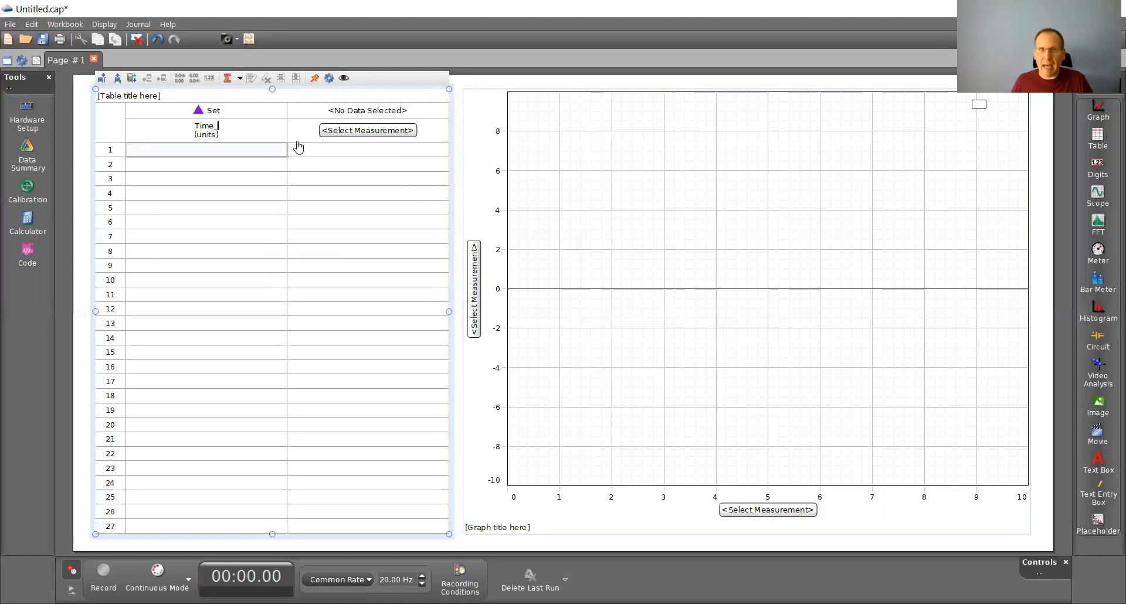
key("Tab")
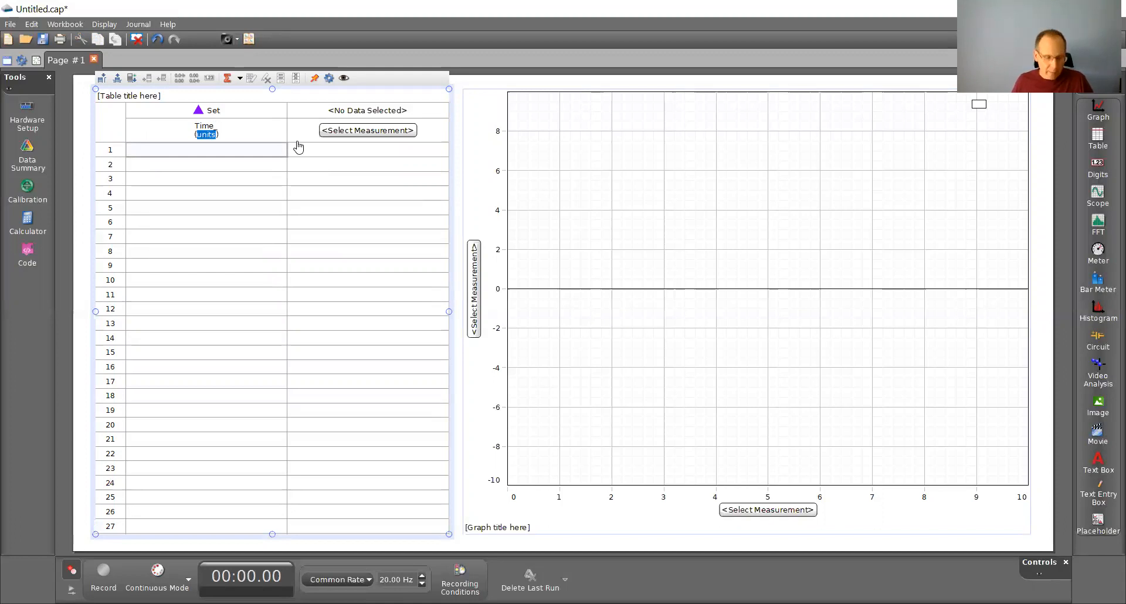
type("s")
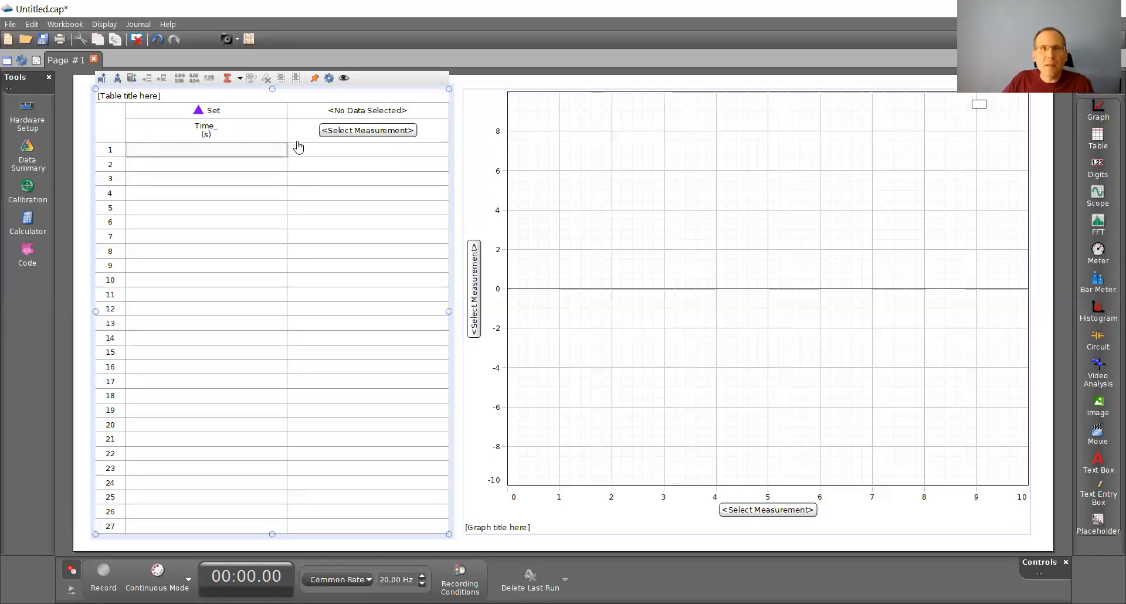
Make the second table column a new user-entered data set named Position with units cm
left_click(368, 132)
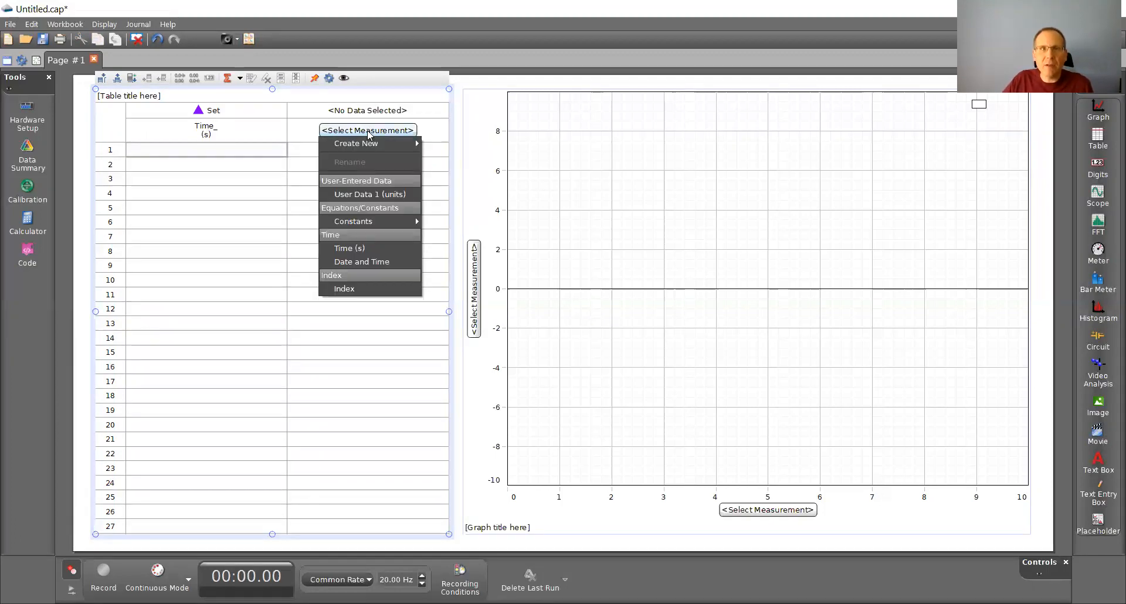
mouse_move(365, 143)
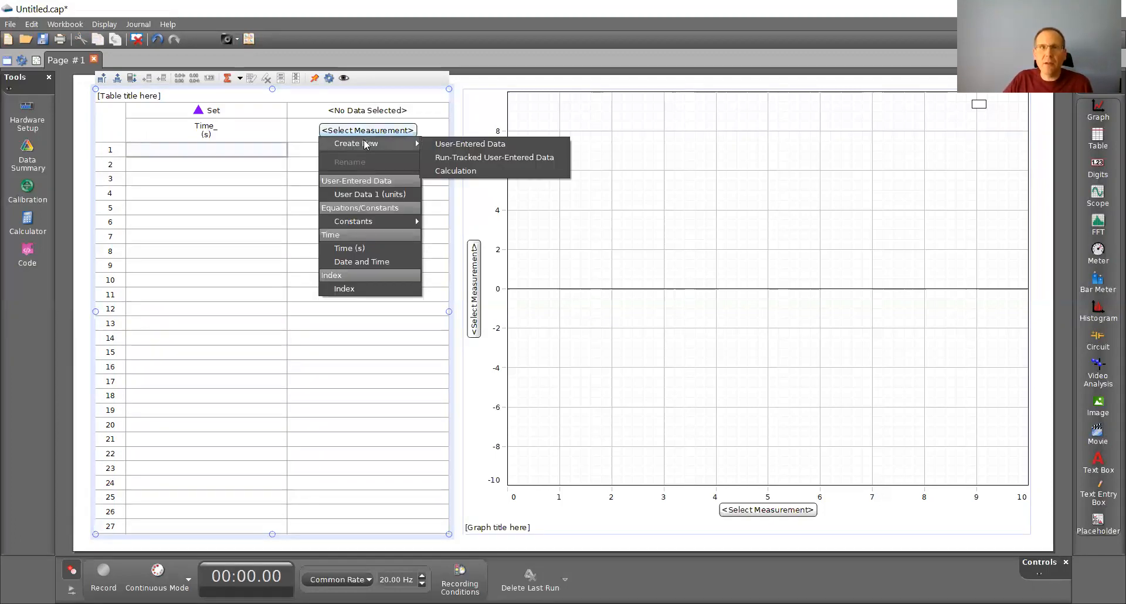
left_click(462, 149)
type("Position")
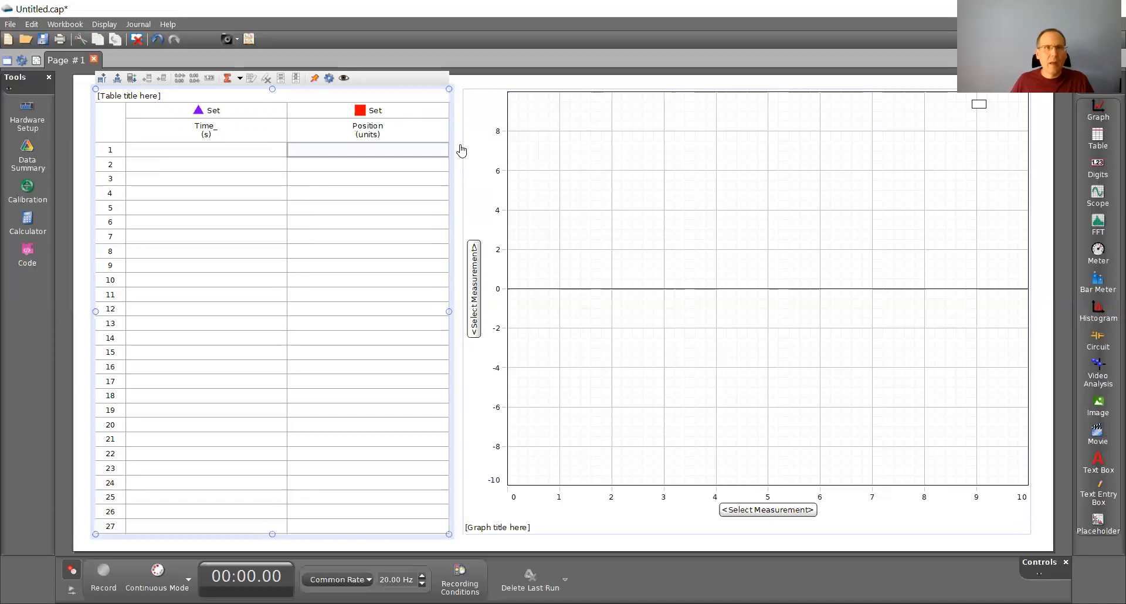
key("Tab")
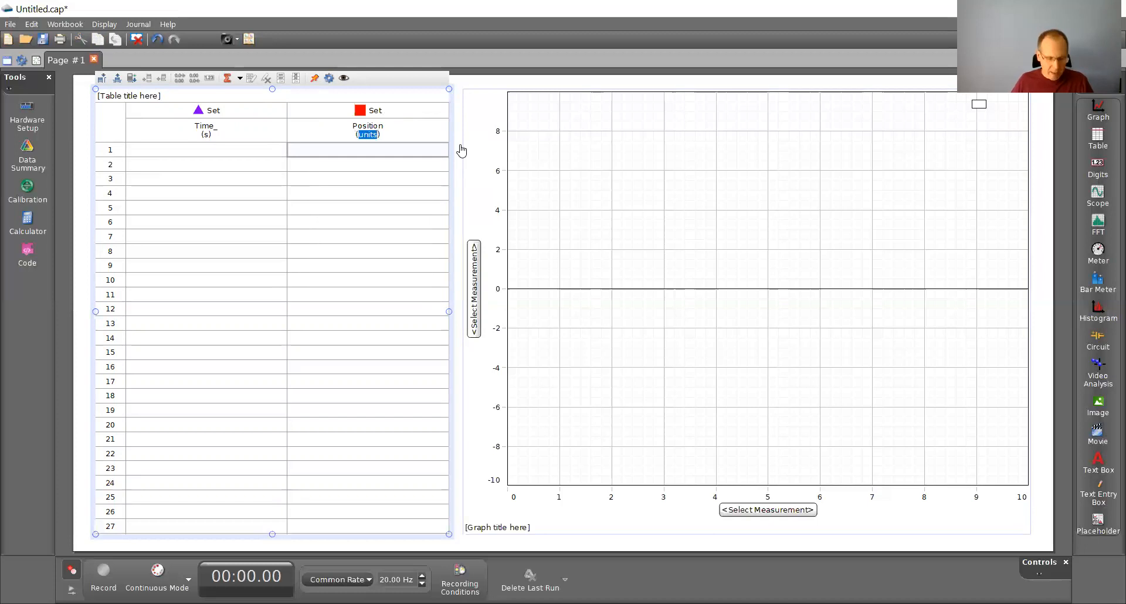
type("cm")
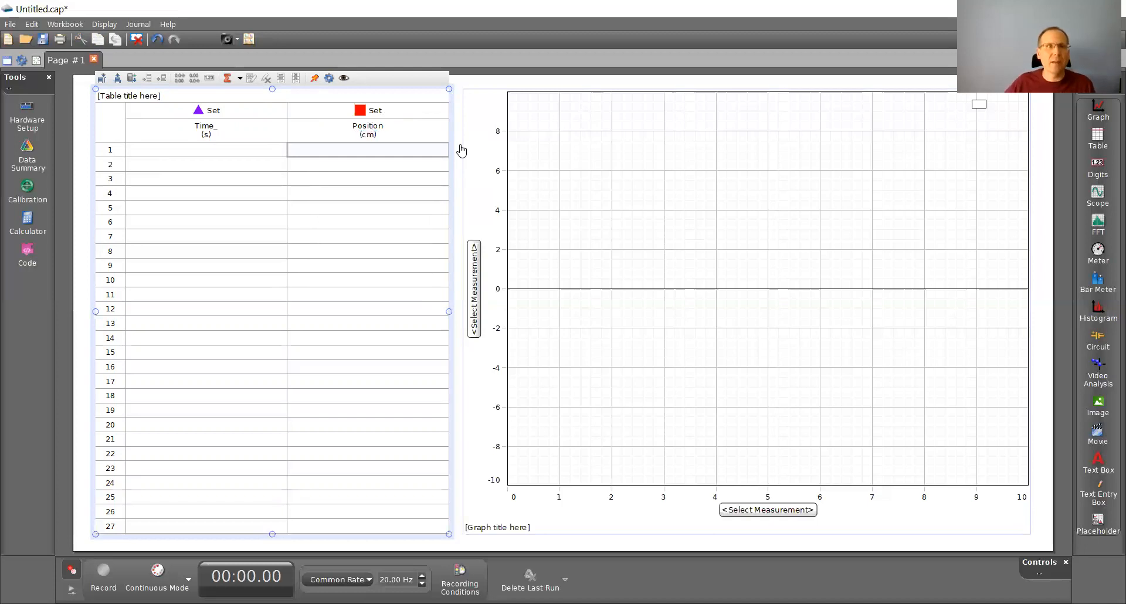
Enter the times 0, 1, 2, 3, 4 and 5 in rows 1 to 6 of the Time_ column
left_click(214, 149)
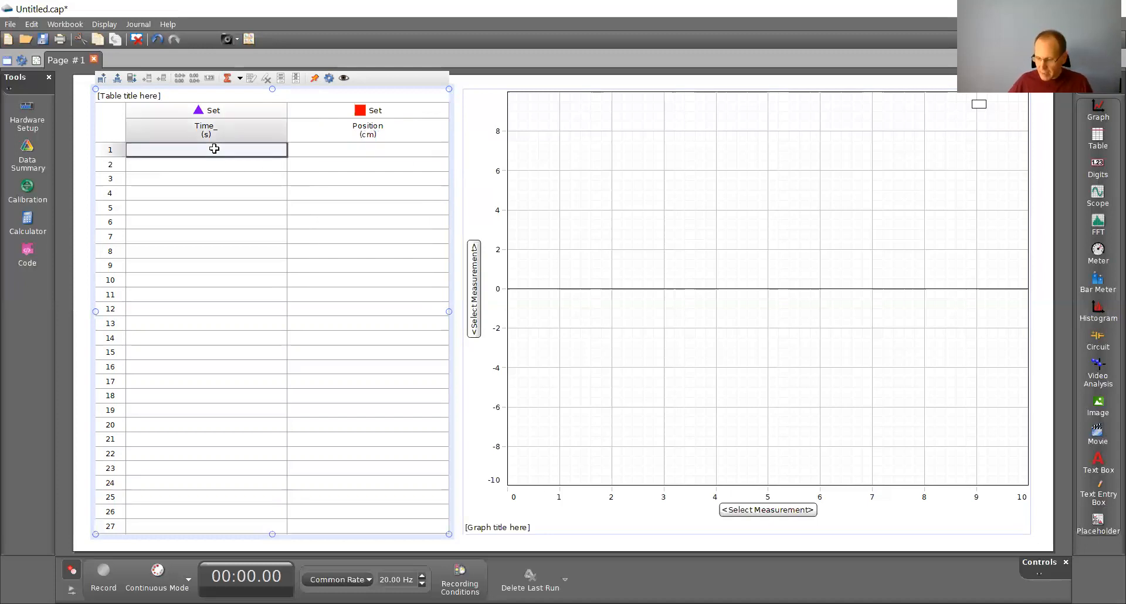
type("0")
key("Return")
type("1")
key("Return")
type("2")
key("Return")
type("3")
key("Return")
type("4")
key("Return")
type("5")
key("Return")
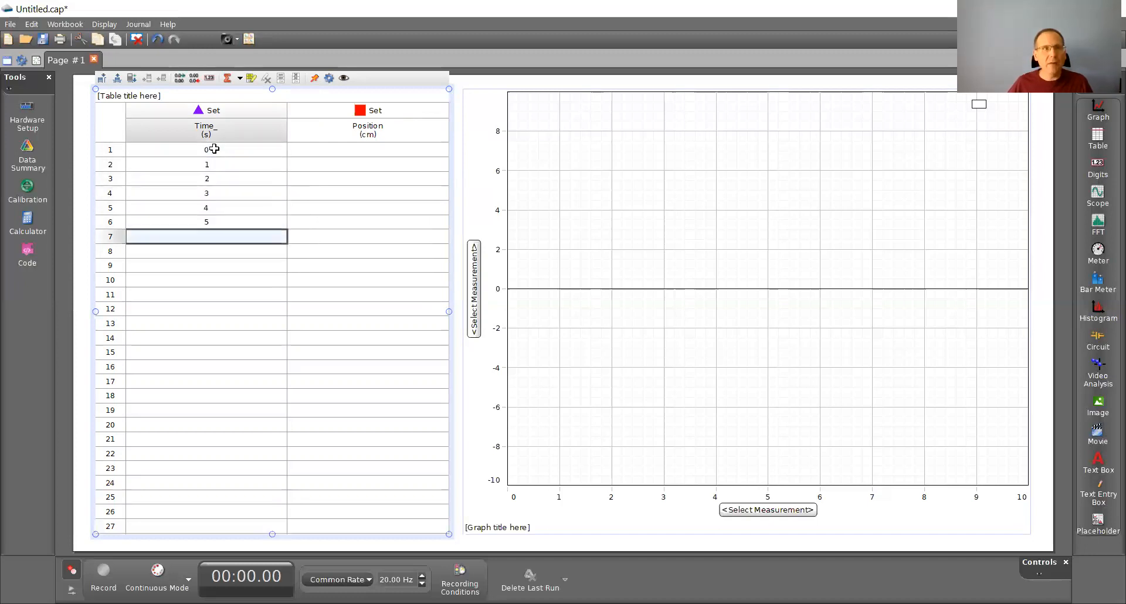
Enter the positions 0, 4.9, 10.2, 15, 20.5 and 25 in rows 1 to 6 of the Position column
left_click(375, 148)
type("0")
key("Return")
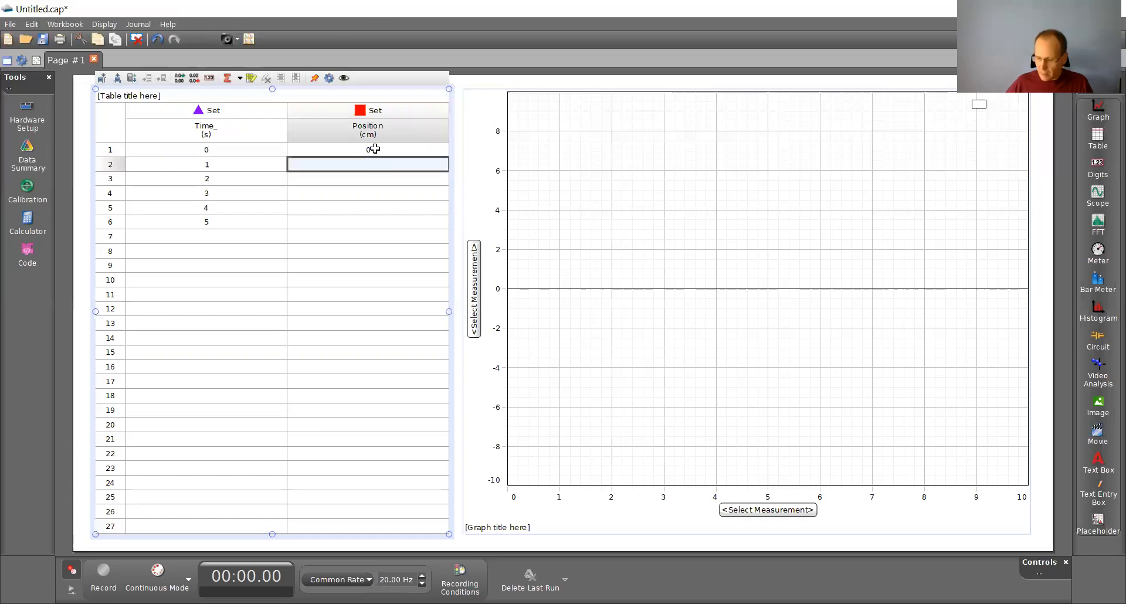
type("4.9")
key("Return")
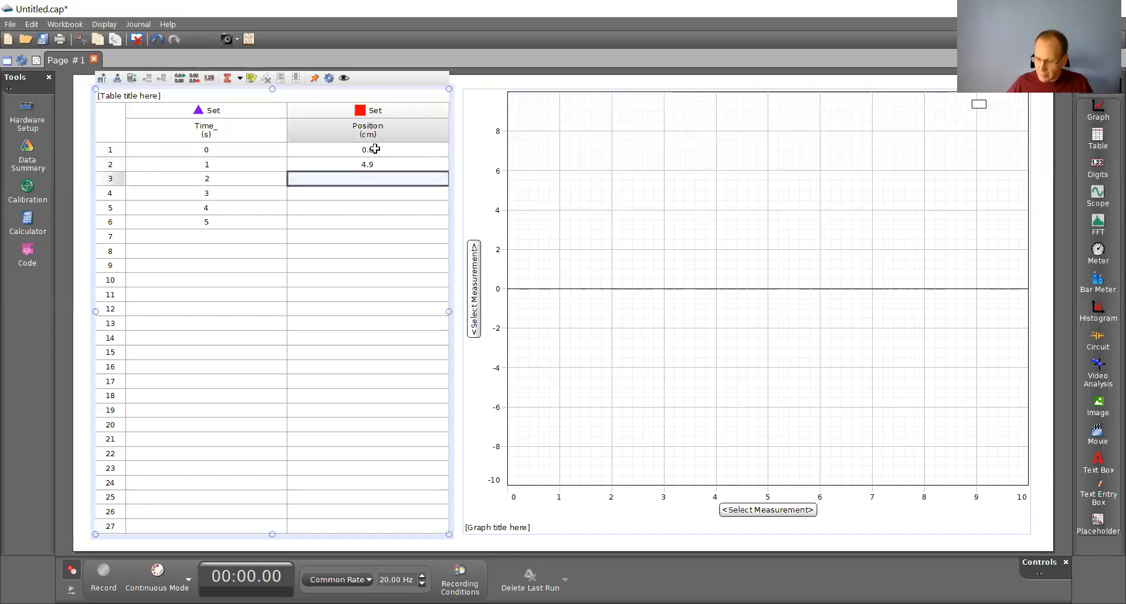
type("10.2")
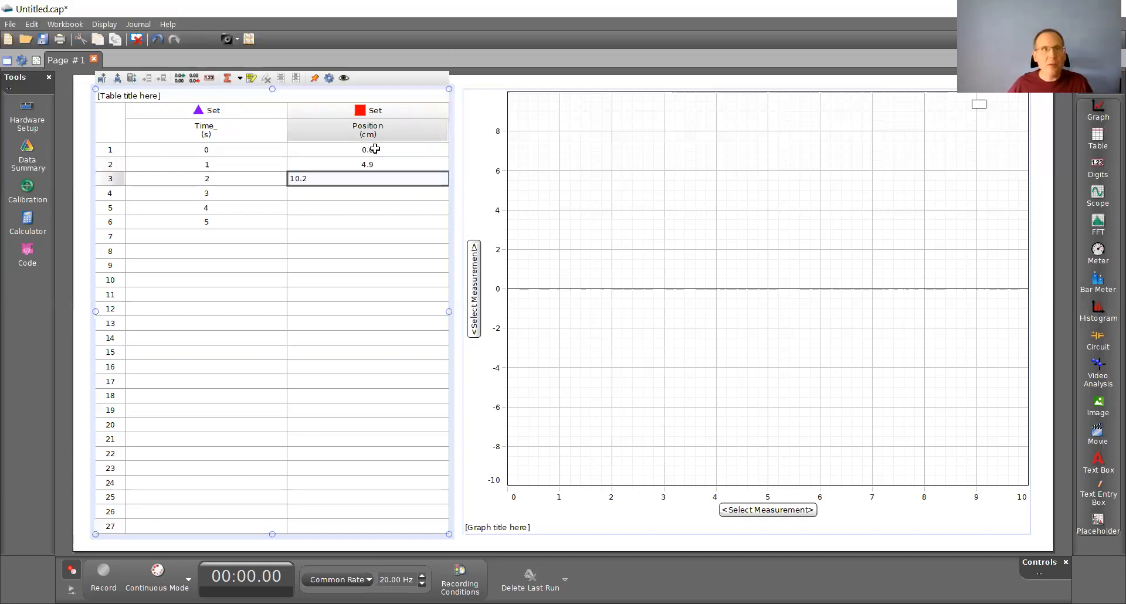
key("Return")
type("15")
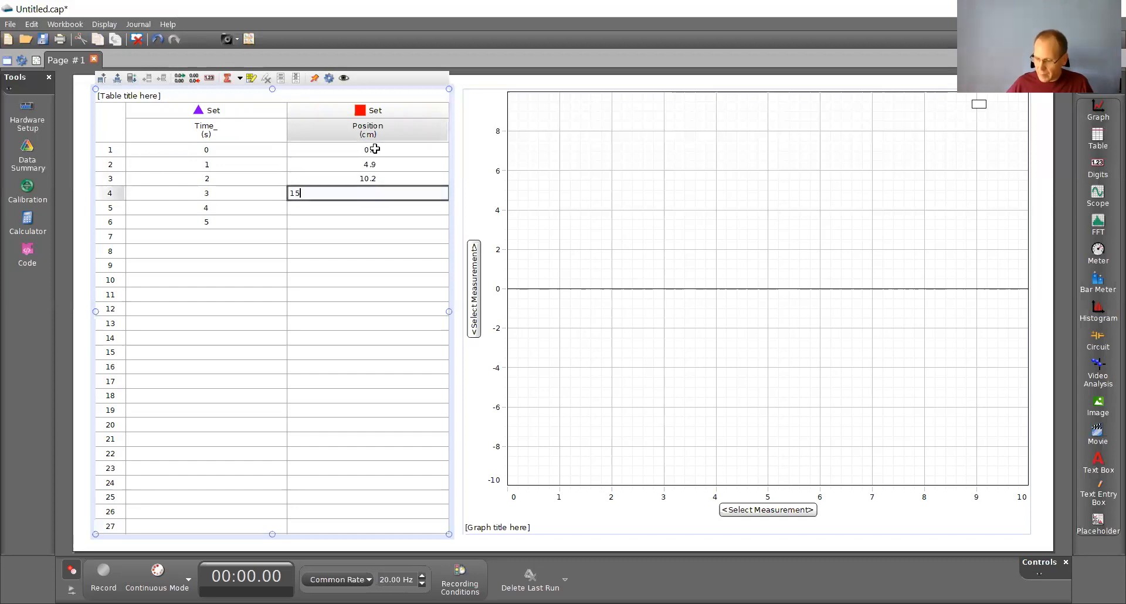
key("Return")
type("2")
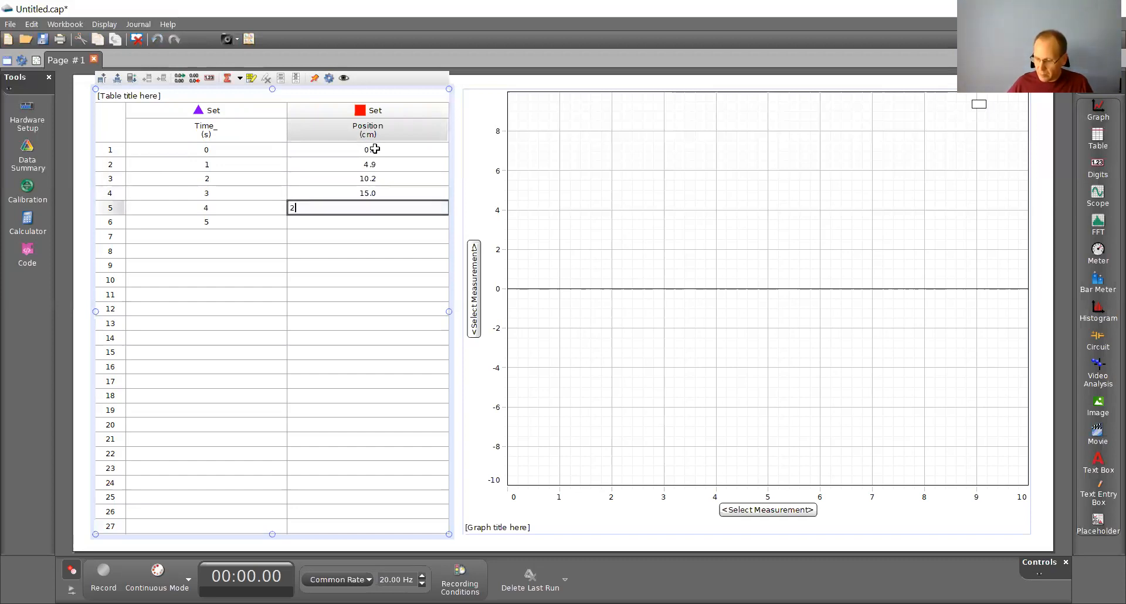
type("0.5")
key("Return")
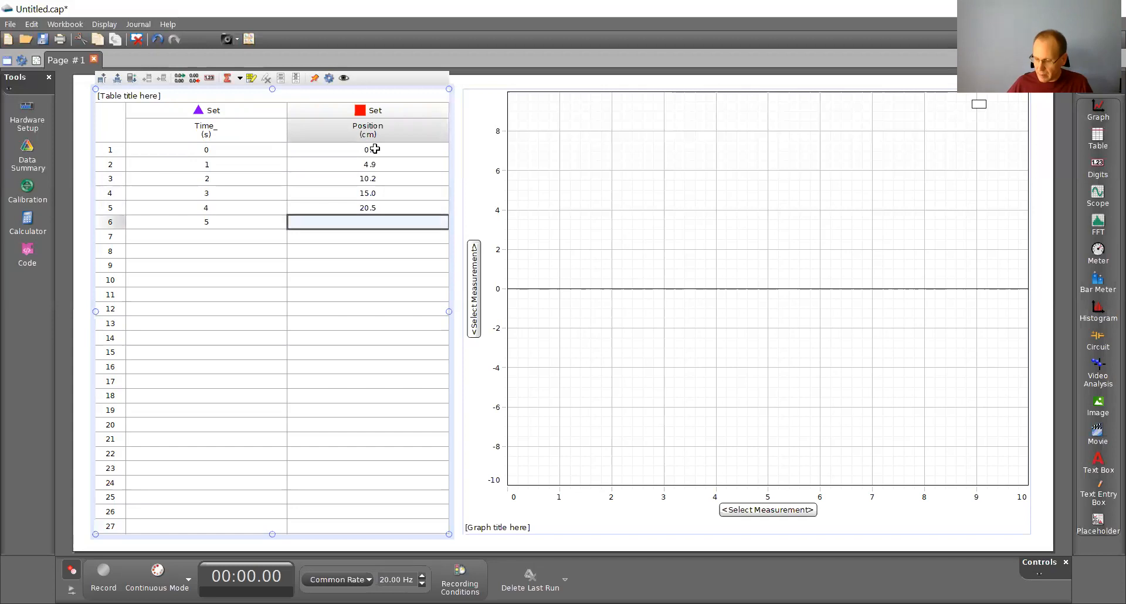
type("25")
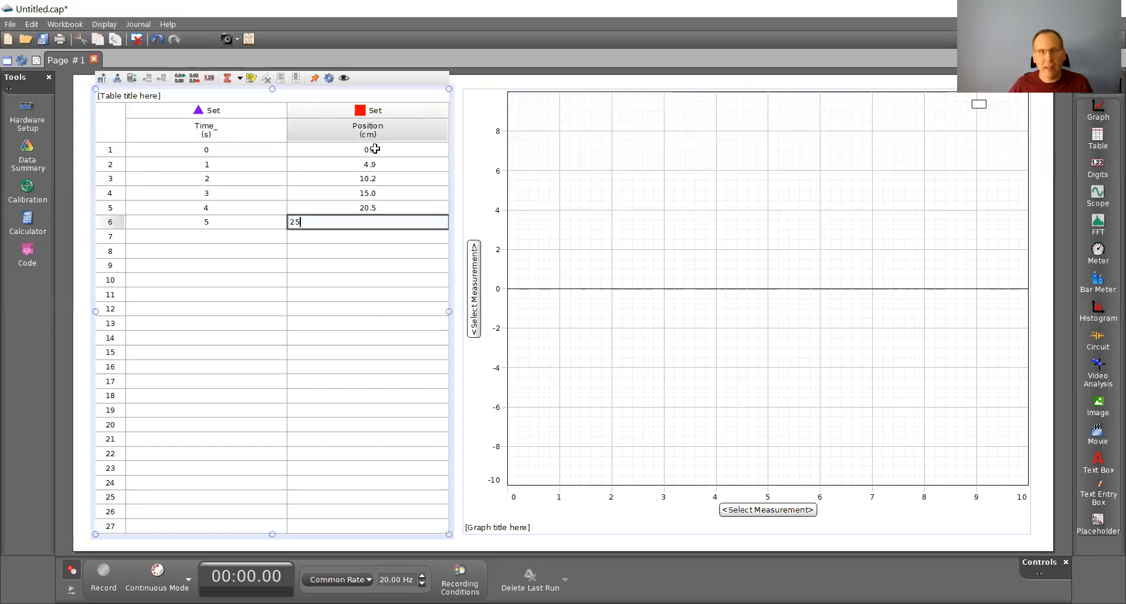
key("Return")
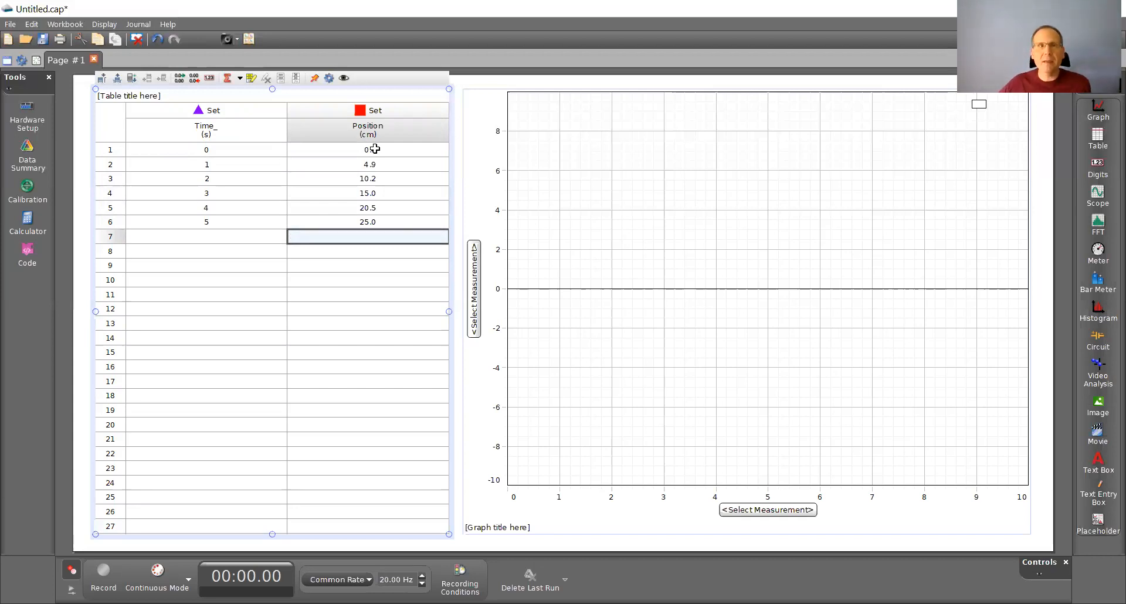
Plot the user-entered Position (cm) on the graph's vertical axis against Time_ (s) on the horizontal axis
left_click(713, 337)
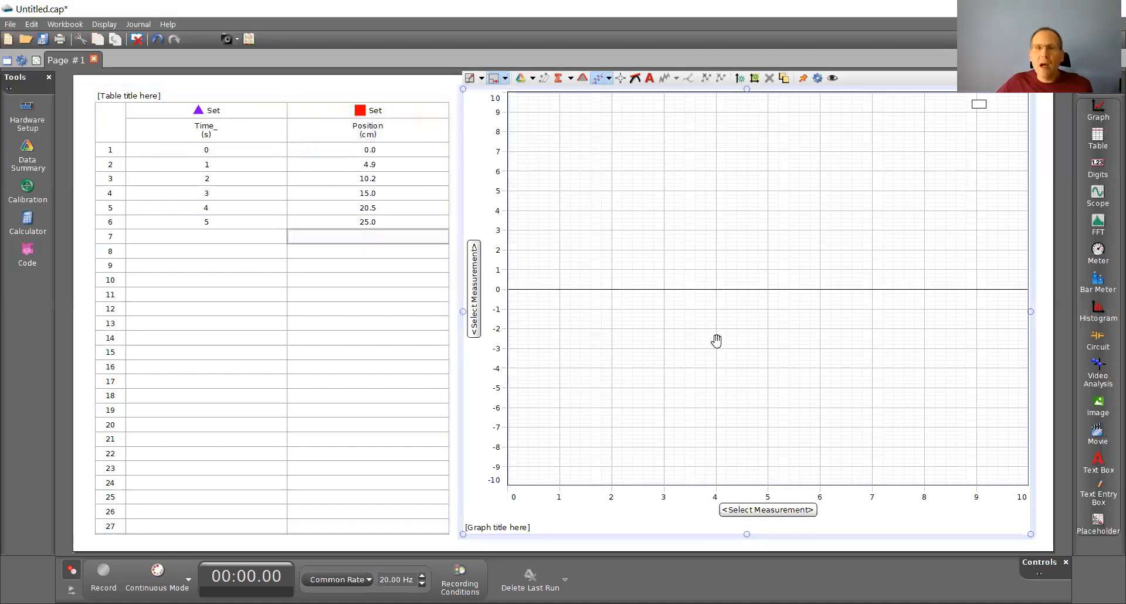
left_click(776, 516)
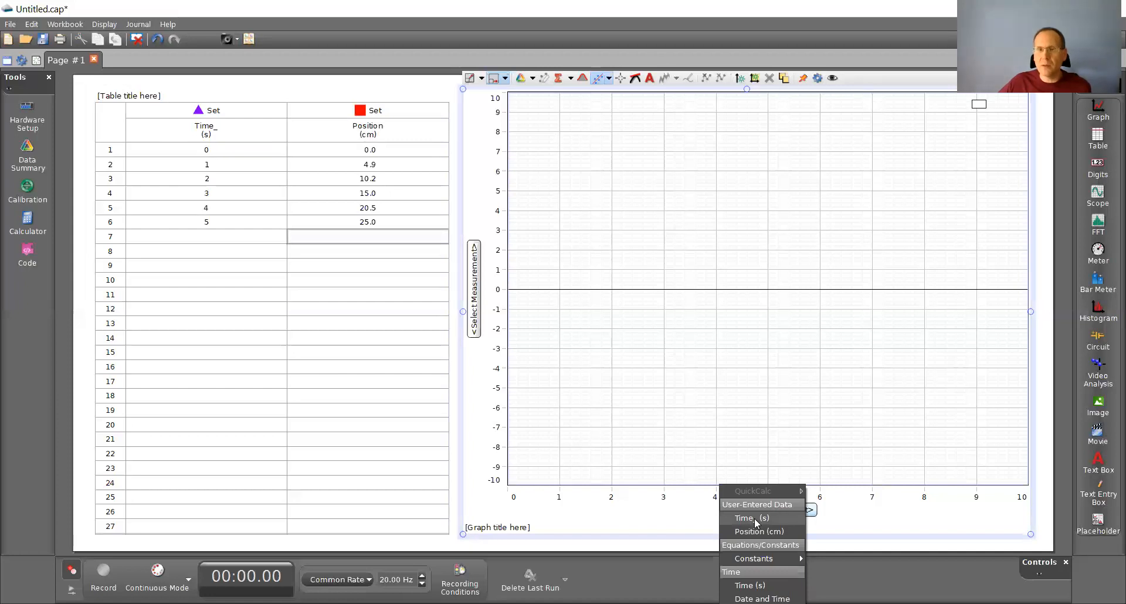
left_click(756, 520)
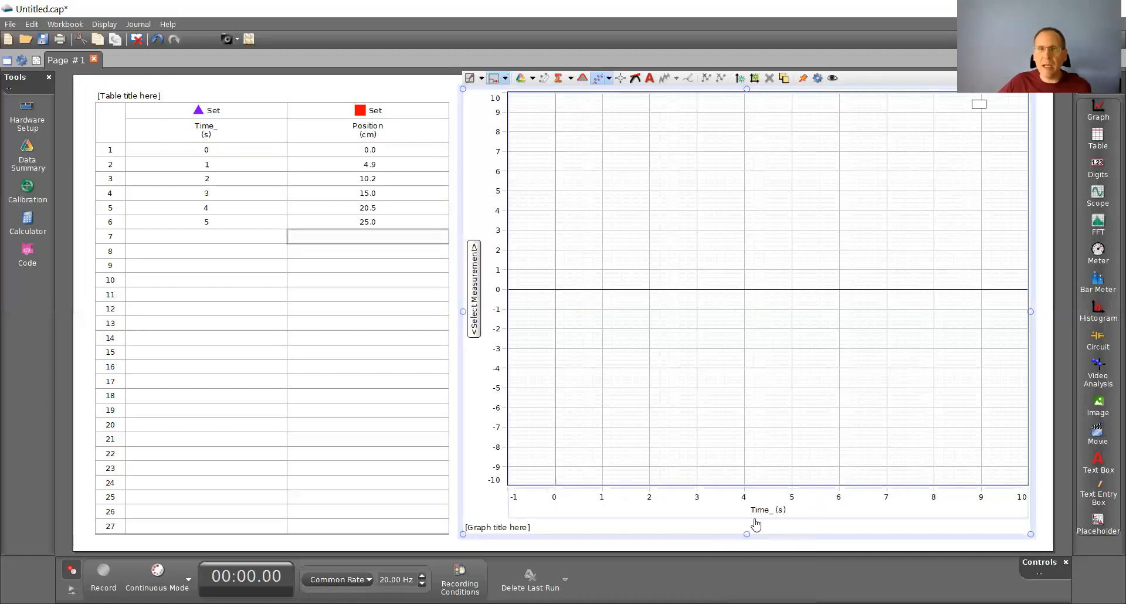
left_click(477, 295)
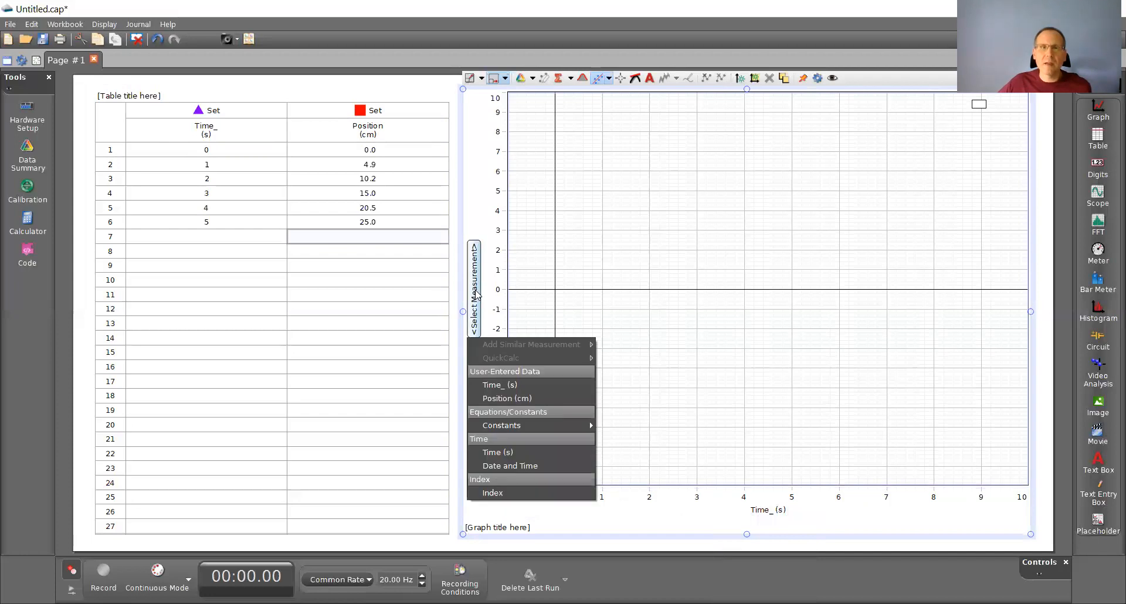
left_click(514, 399)
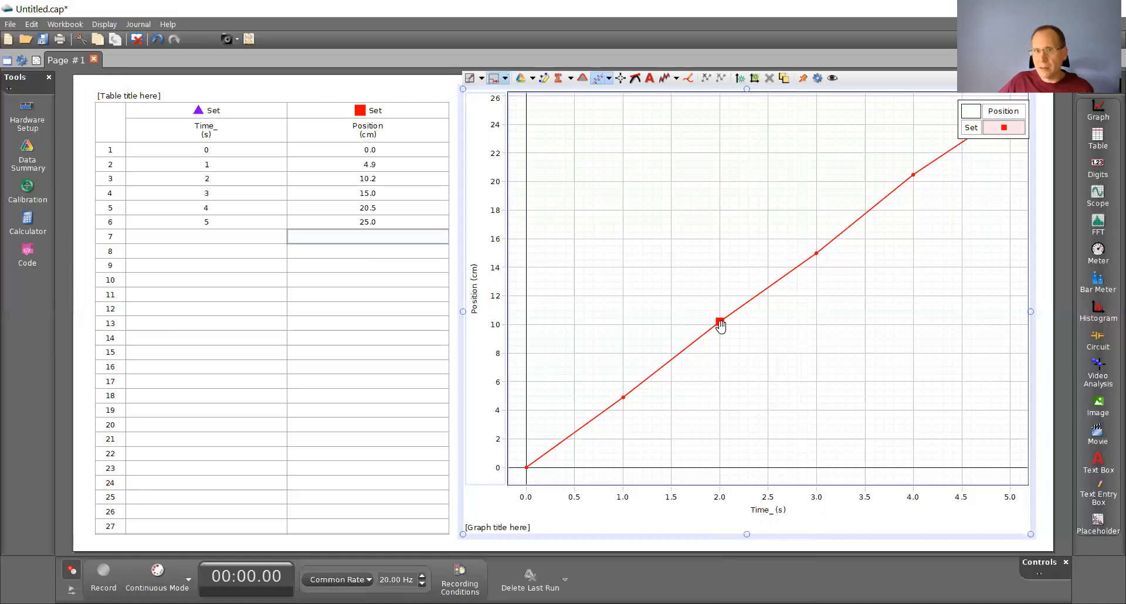
Hide the connecting lines between the plotted data points and title the graph "Position vs. Time"
right_click(720, 326)
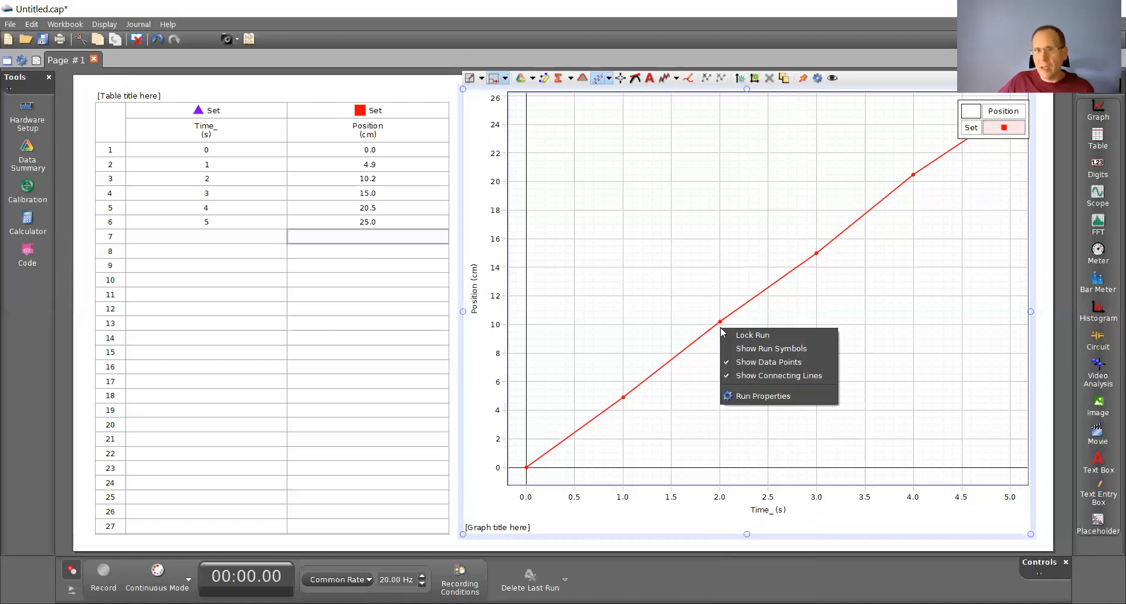
left_click(769, 376)
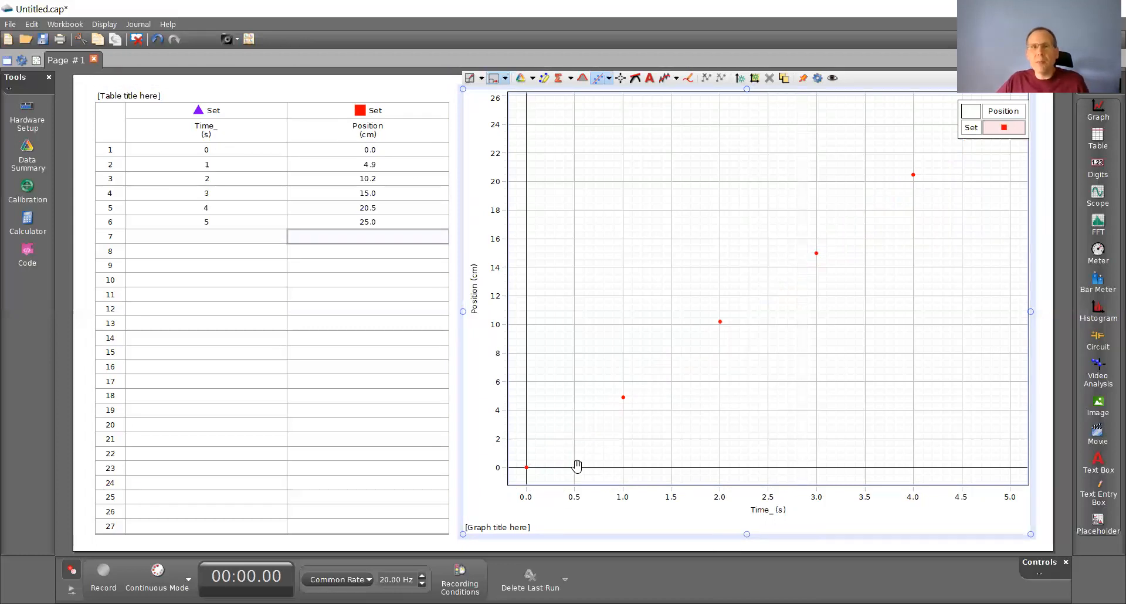
left_click(500, 529)
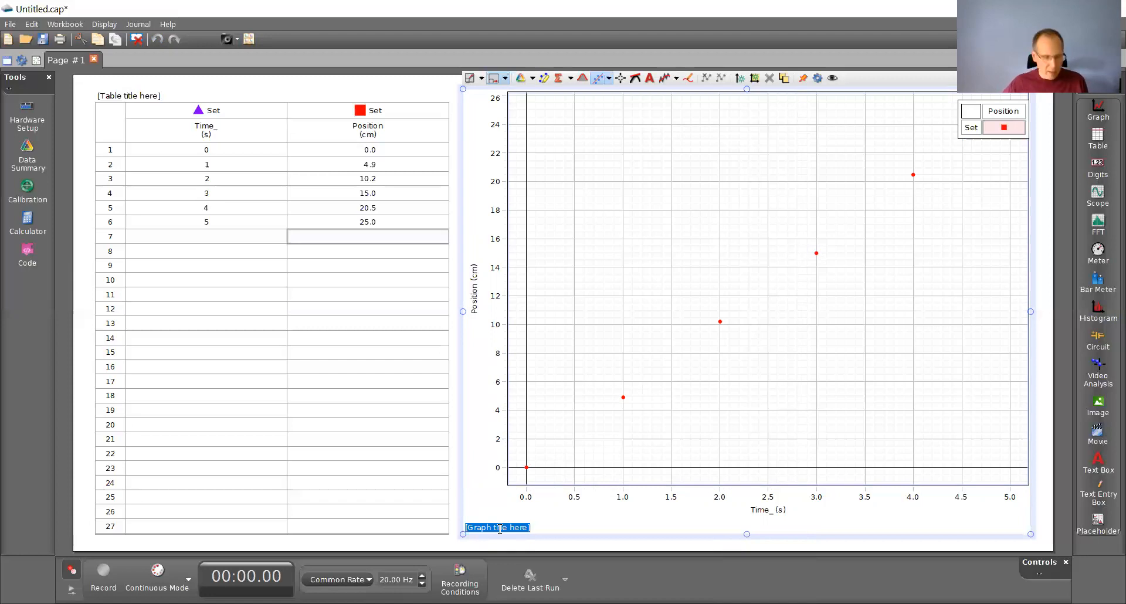
type("Position")
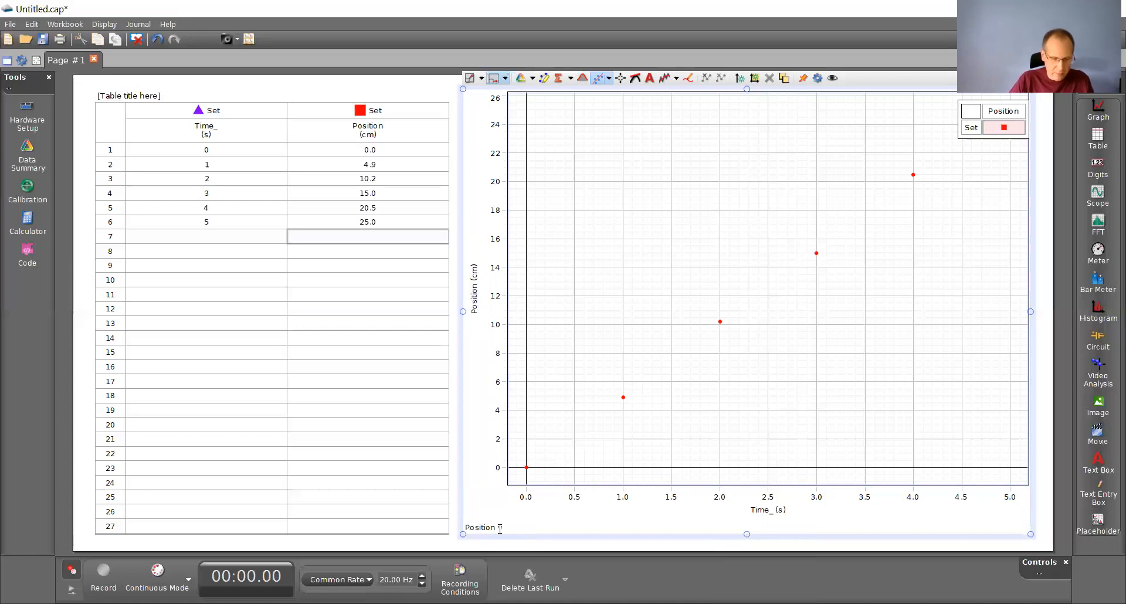
type(" vs. Time")
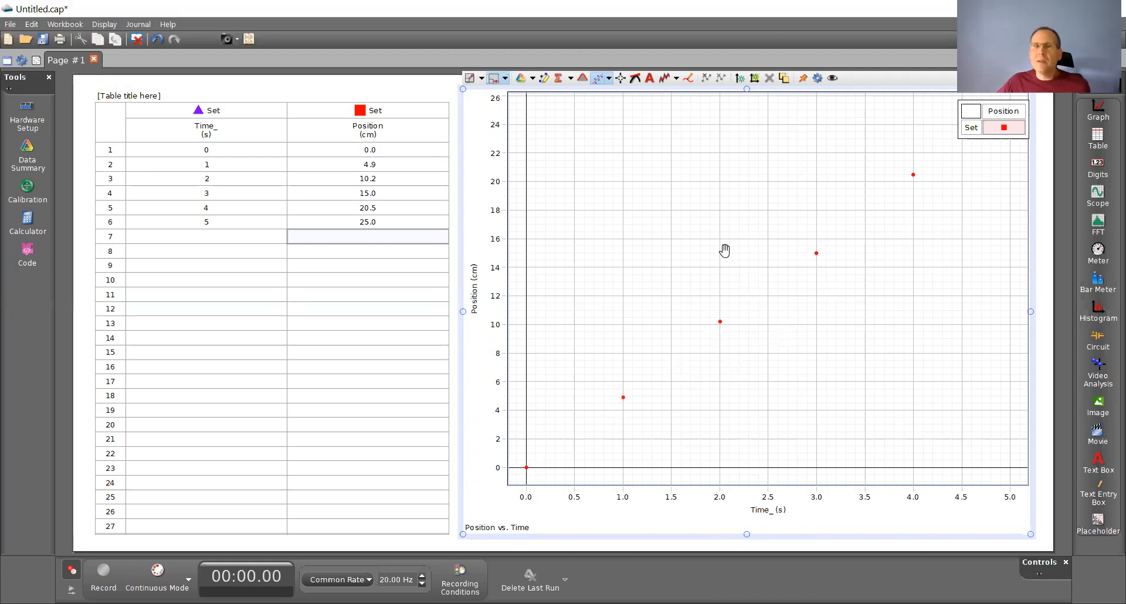
Apply a Linear: mx + b curve fit to the Position data on the graph
left_click(609, 81)
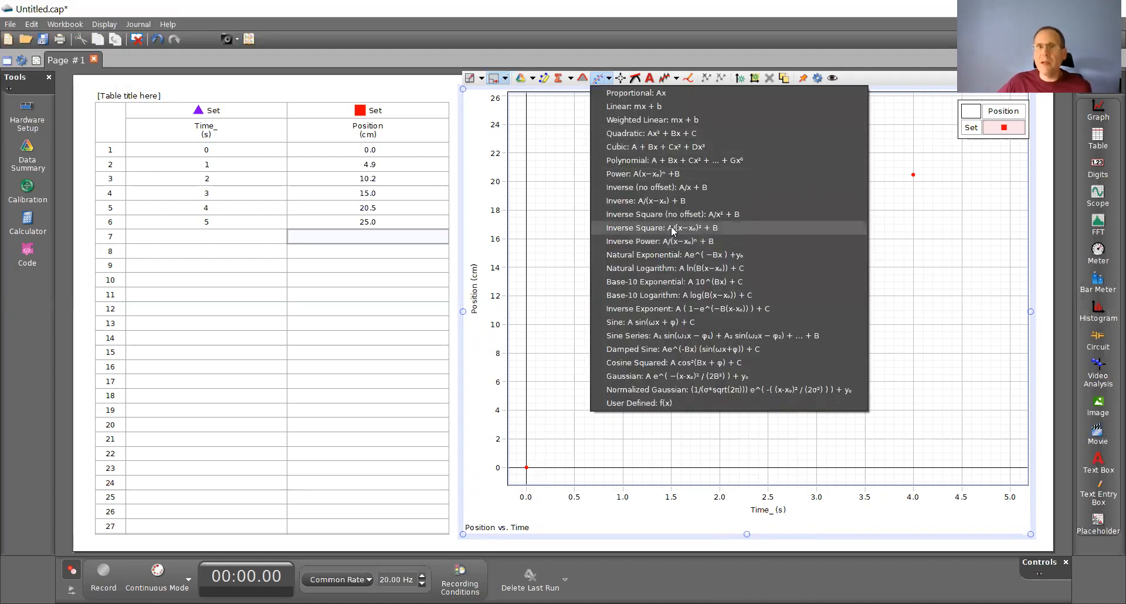
left_click(643, 109)
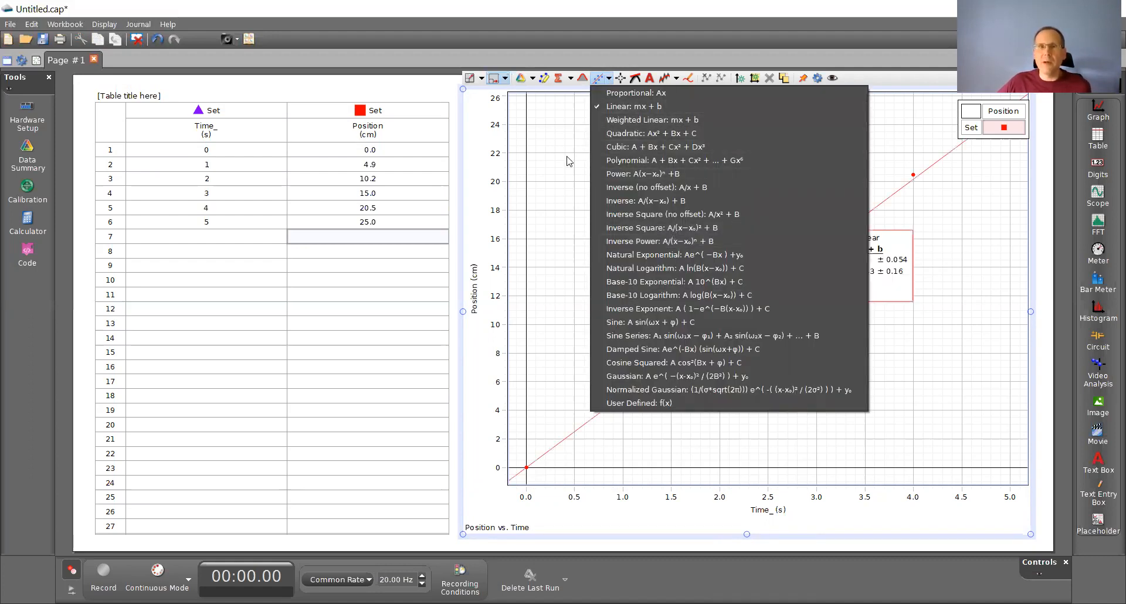
left_click(545, 203)
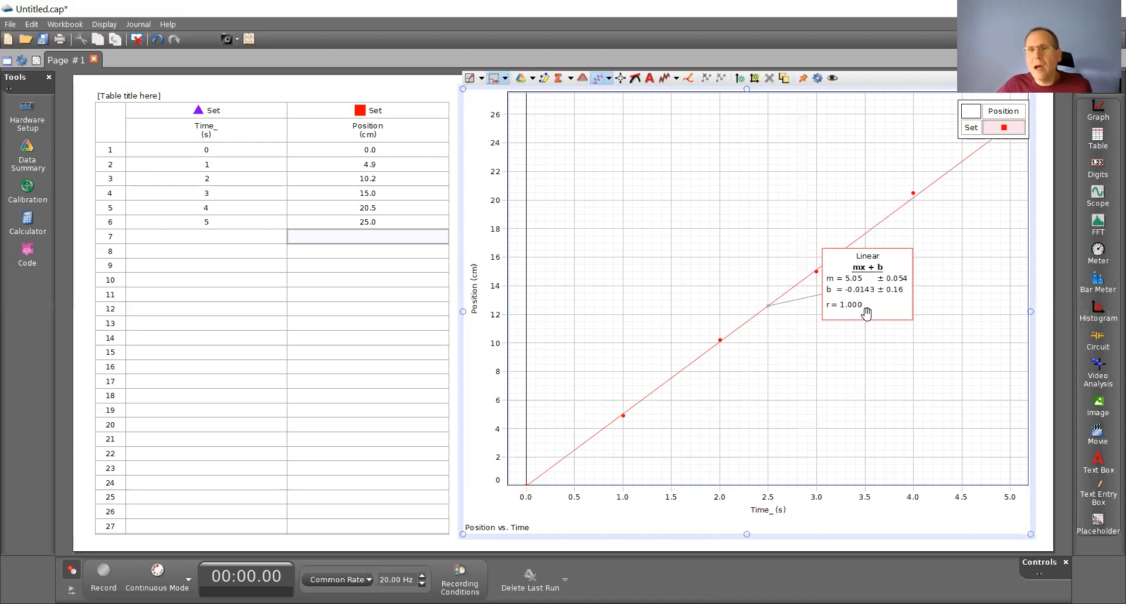
Move the Linear fit results box below the fitted line and autoscale the graph to show all data
left_click_drag(861, 288, 876, 321)
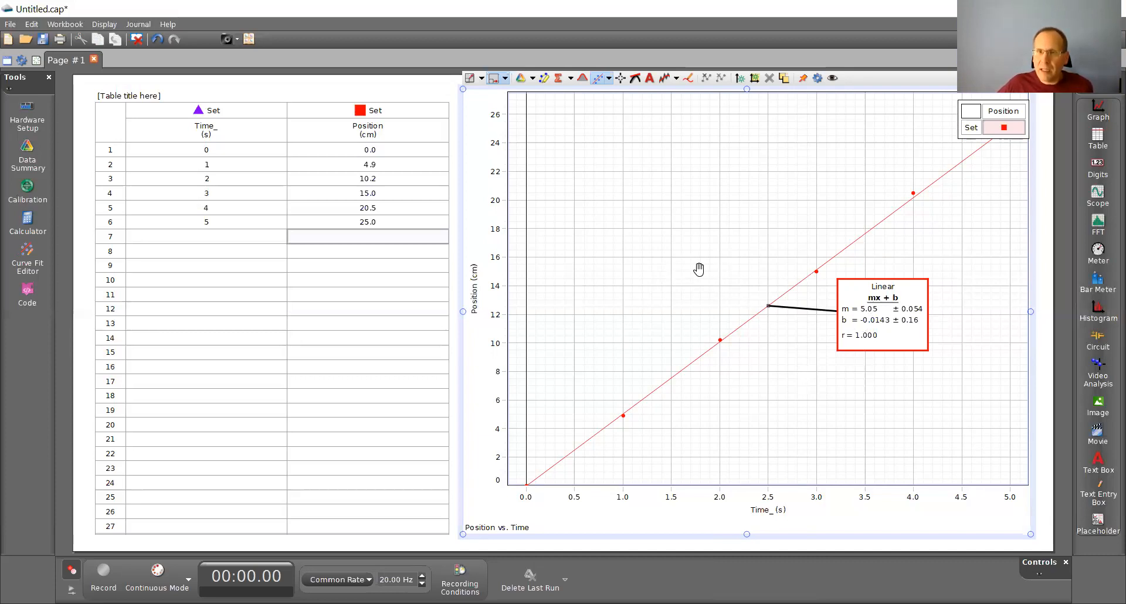
left_click_drag(699, 270, 707, 350)
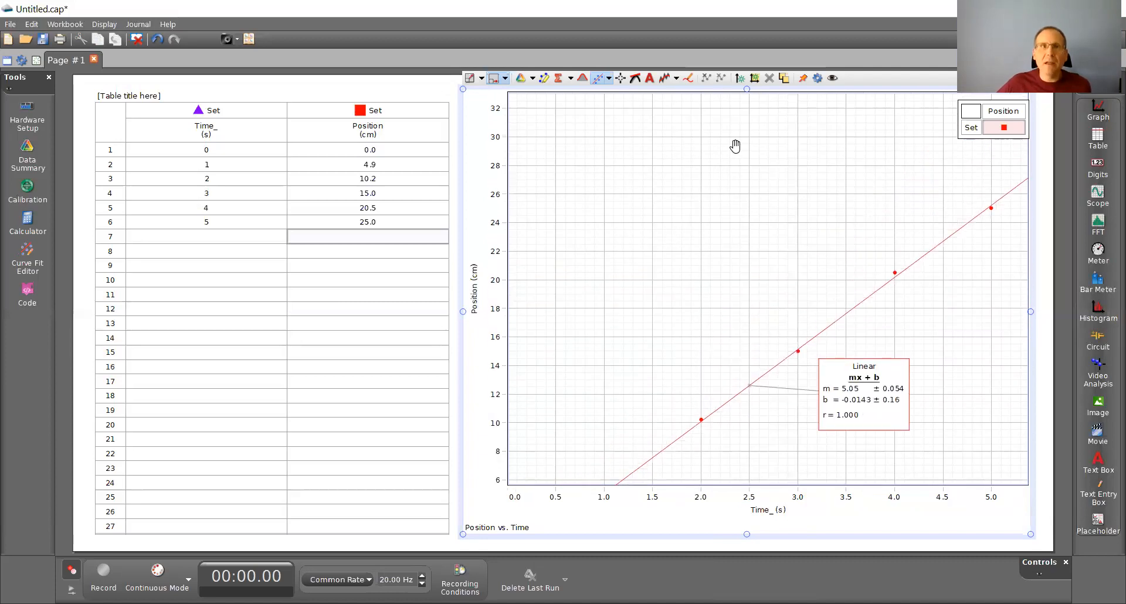
left_click(470, 79)
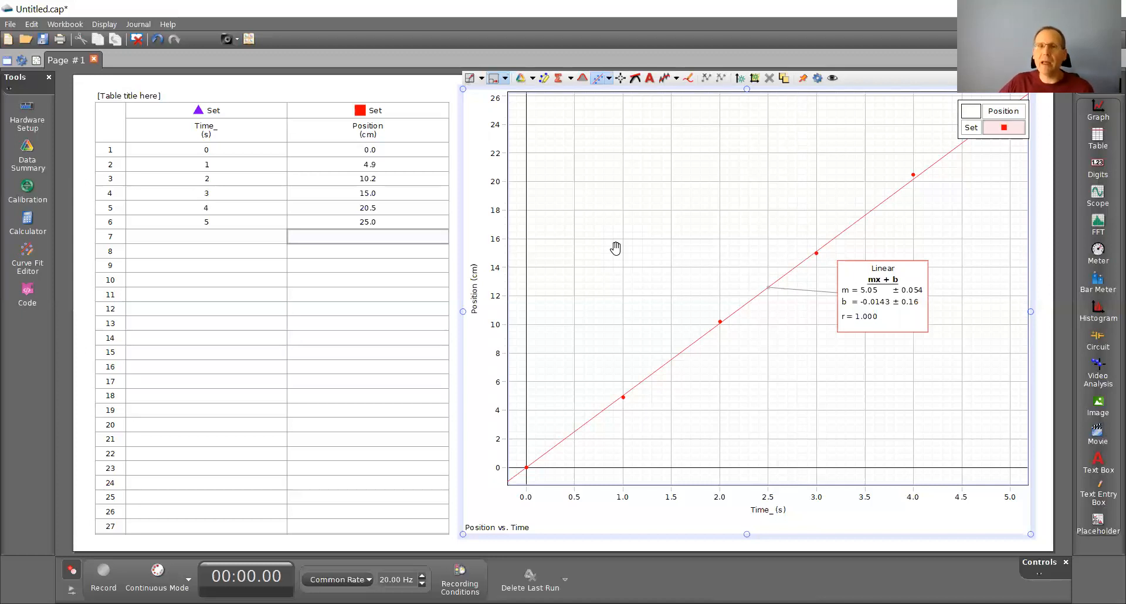
Copy the Position vs. Time graph display to the clipboard
right_click(1032, 402)
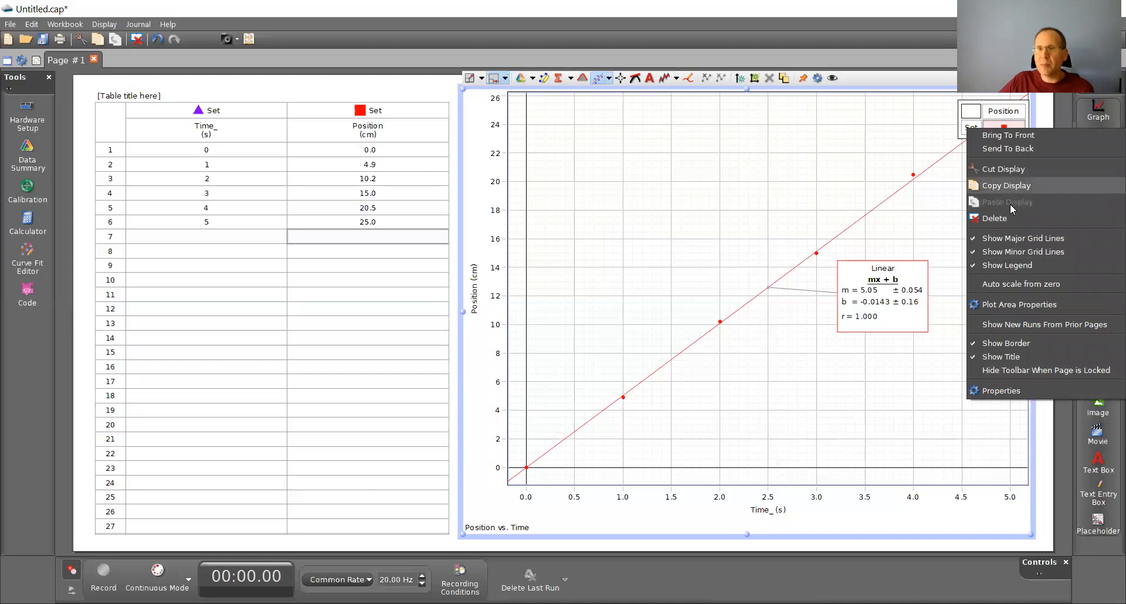
left_click(1006, 185)
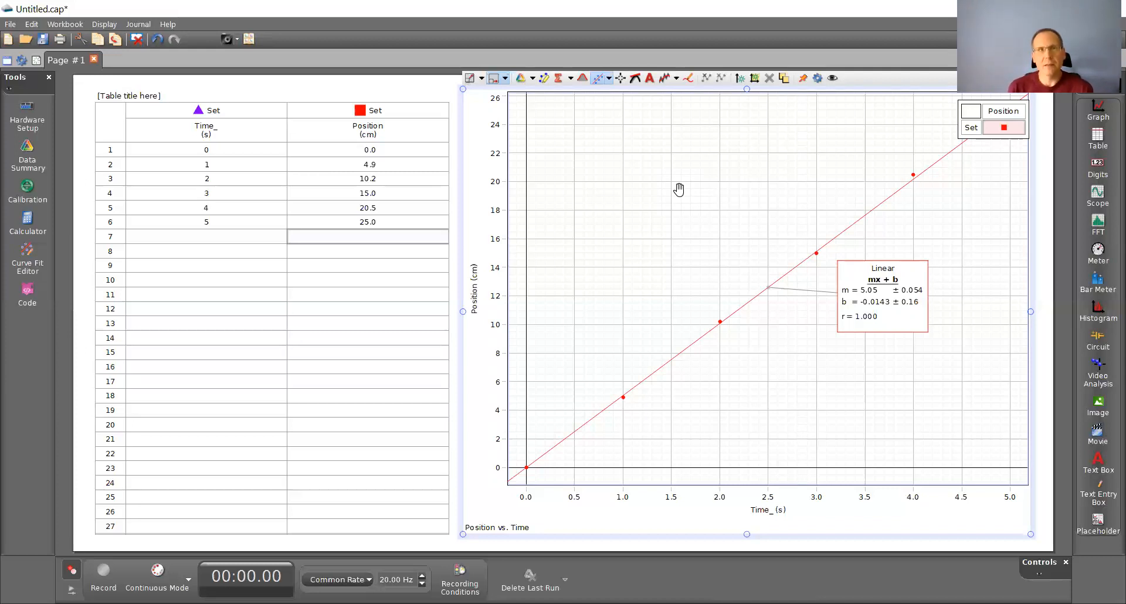
Replace Position in the table's second column with a new user-entered data set named Velocity with units cm/s
left_click(370, 130)
mouse_move(390, 152)
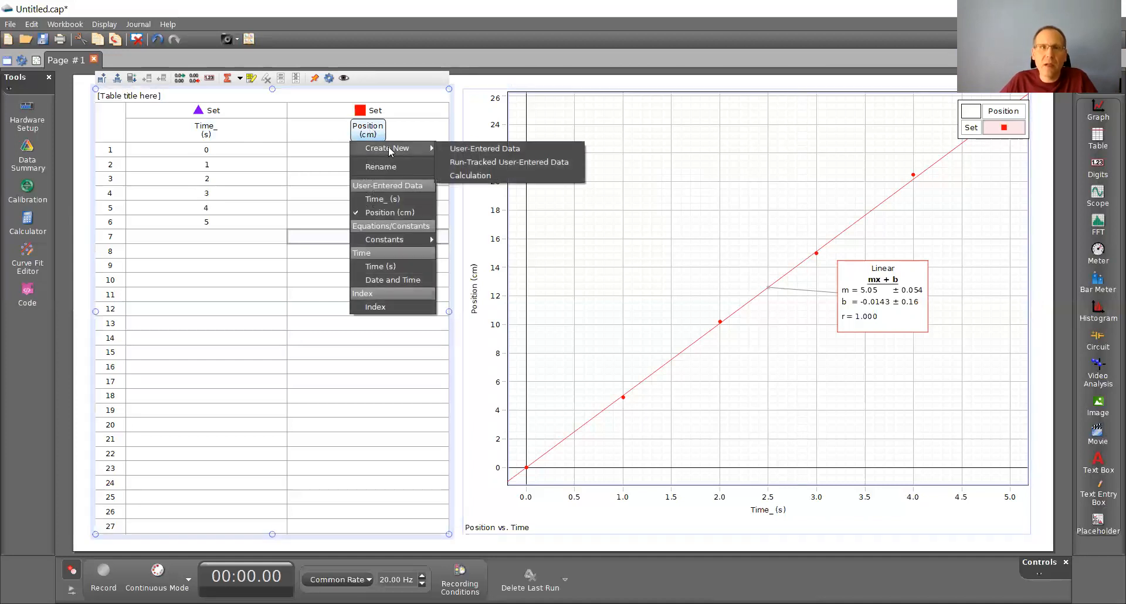
left_click(481, 152)
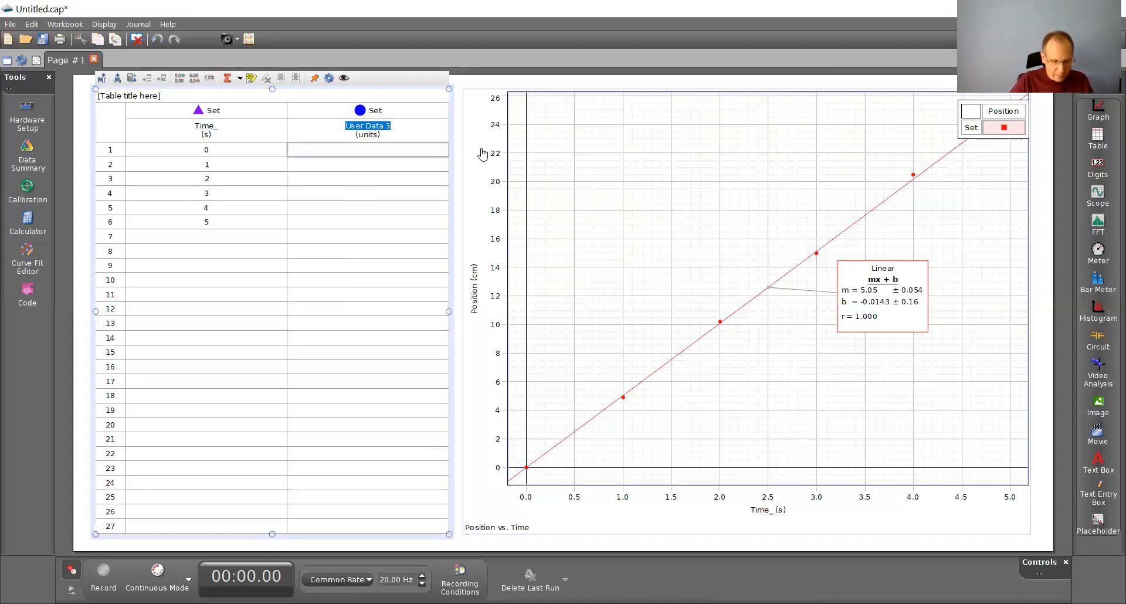
type("Velocity")
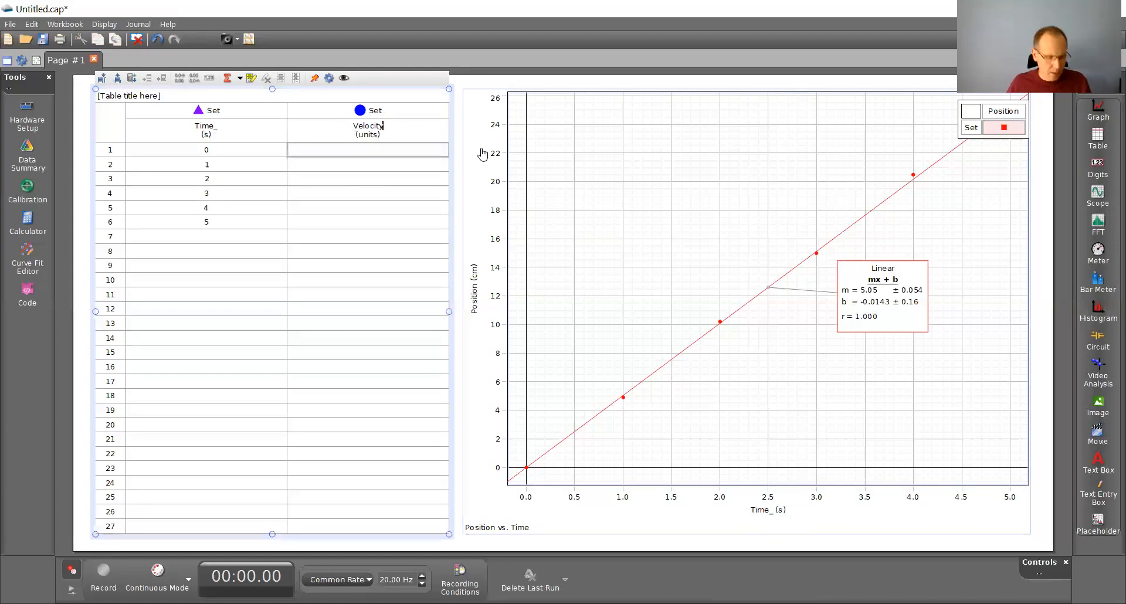
key("Tab")
type("cm")
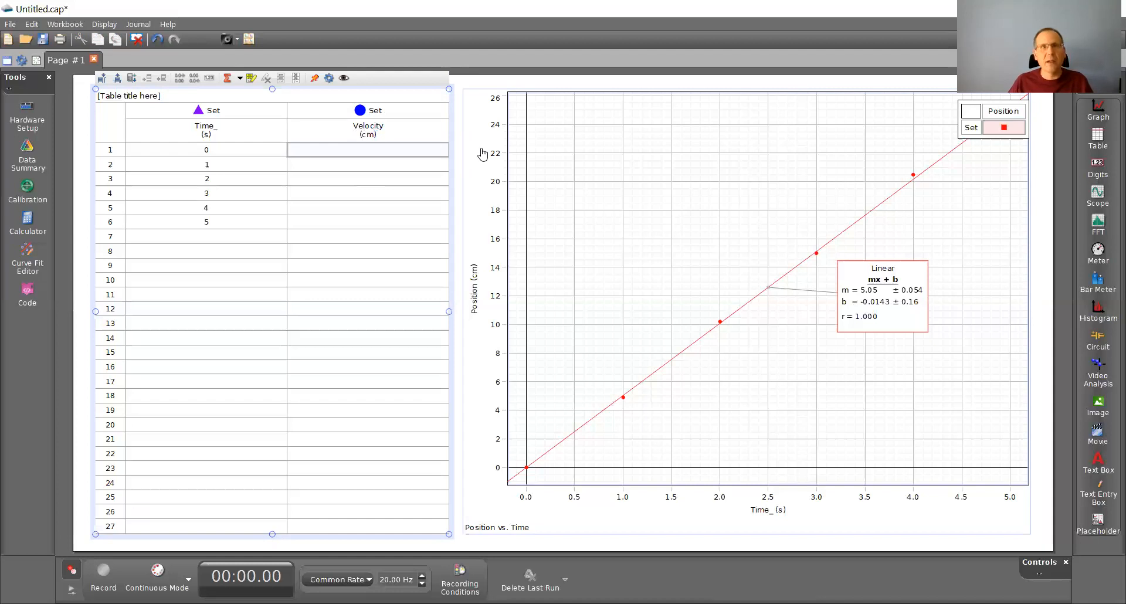
type("/s")
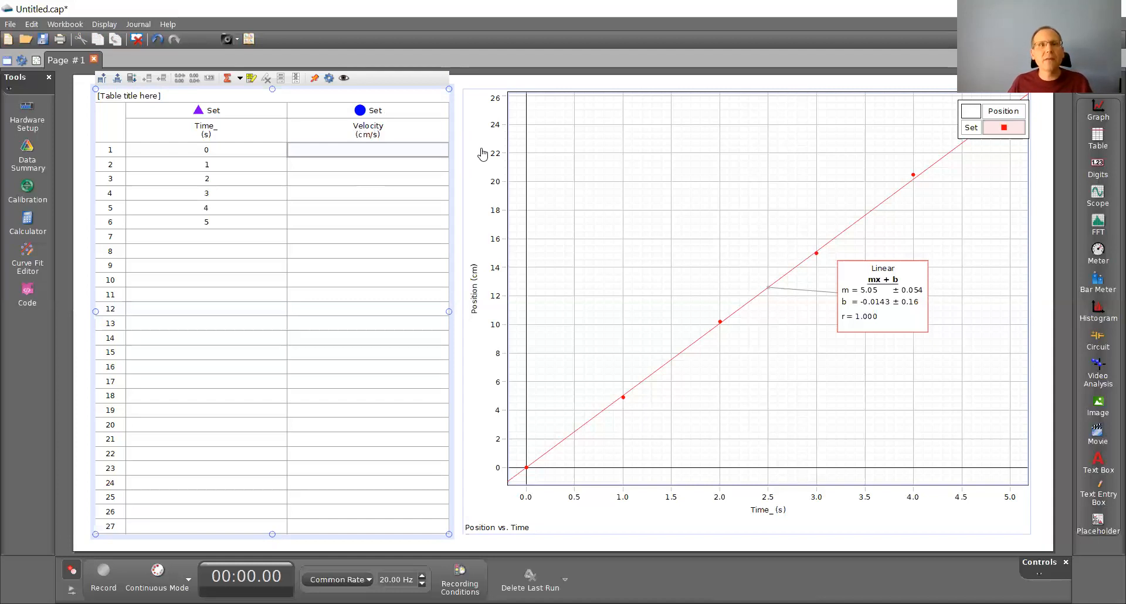
Enter the velocities 0, 1.1, 3.9, 8.8, 16 and 25.2 in rows 1 to 6 of the Velocity column
left_click(370, 148)
left_click(371, 149)
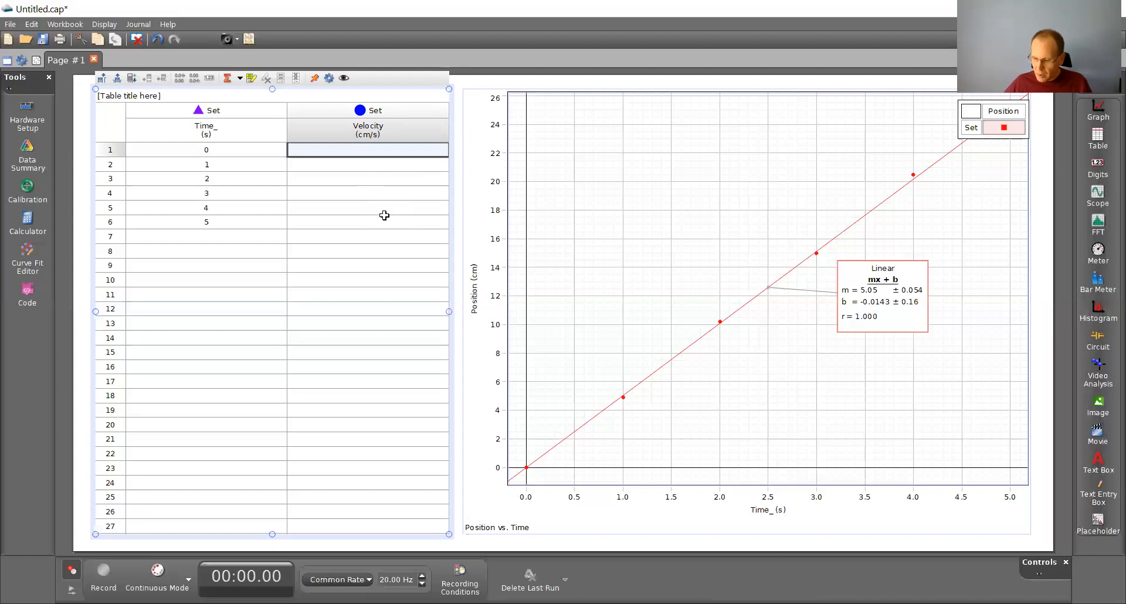
type("0")
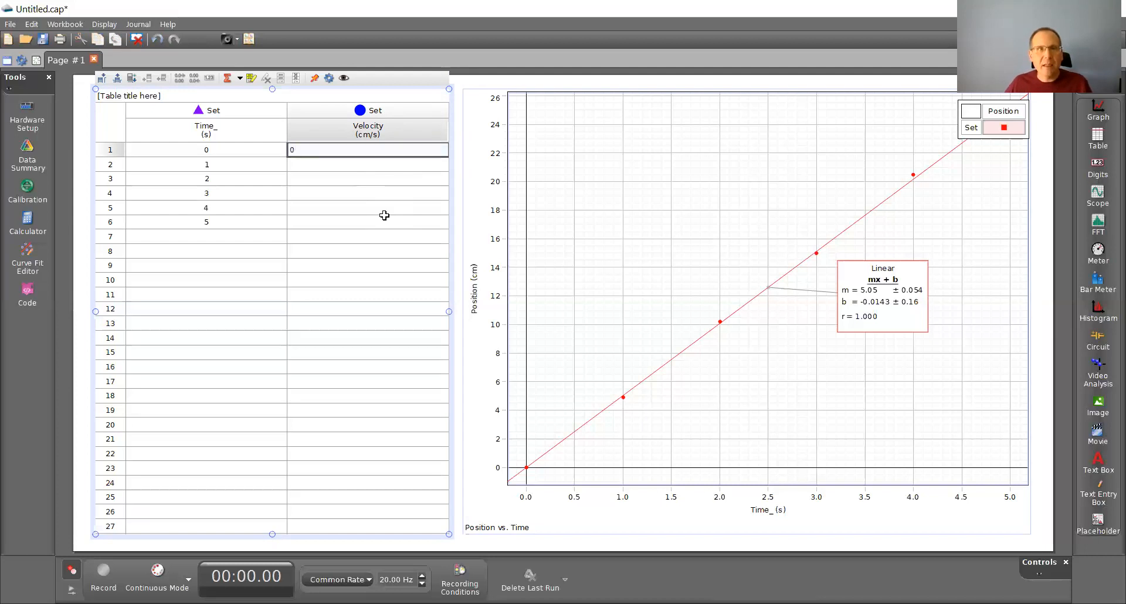
key("Return")
type("1.")
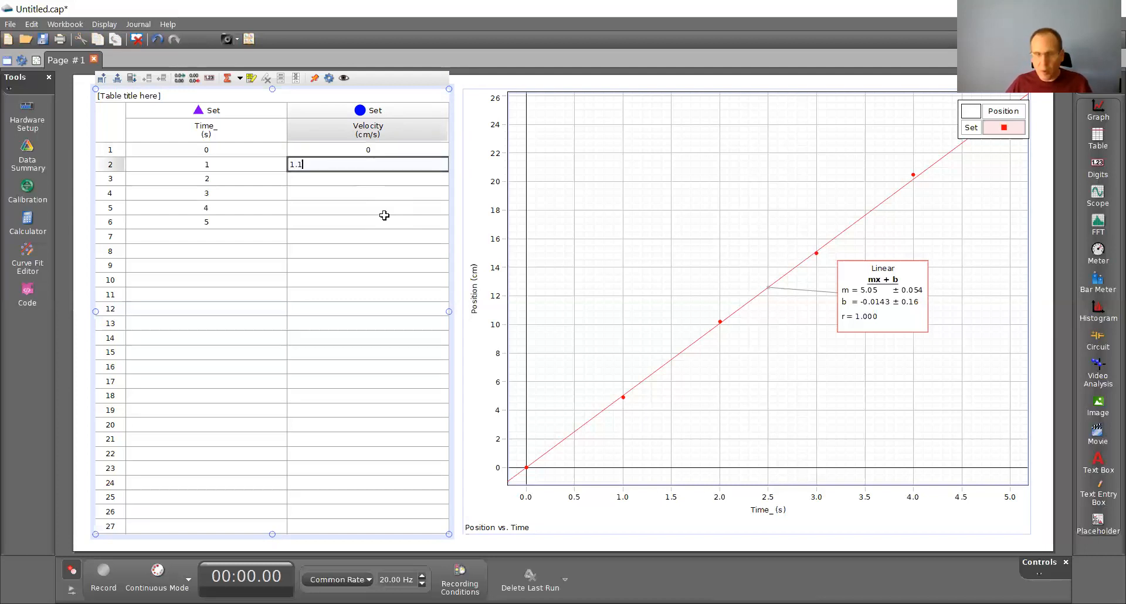
type("1")
key("Return")
type("3.9")
key("Return")
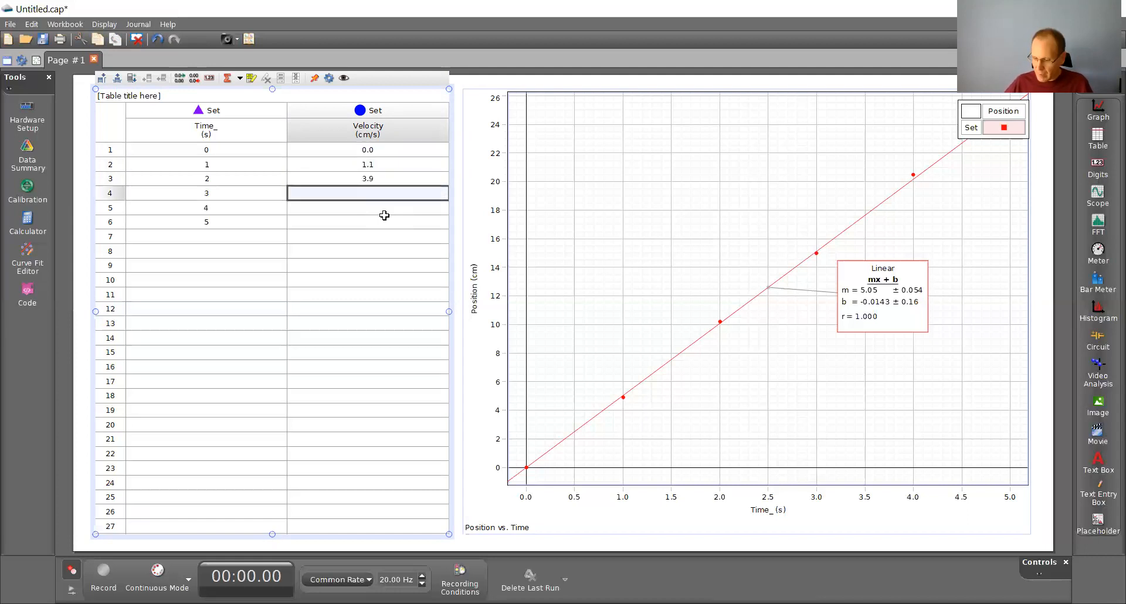
type("8.8")
key("Return")
type("16")
key("Return")
type("25.2")
key("Return")
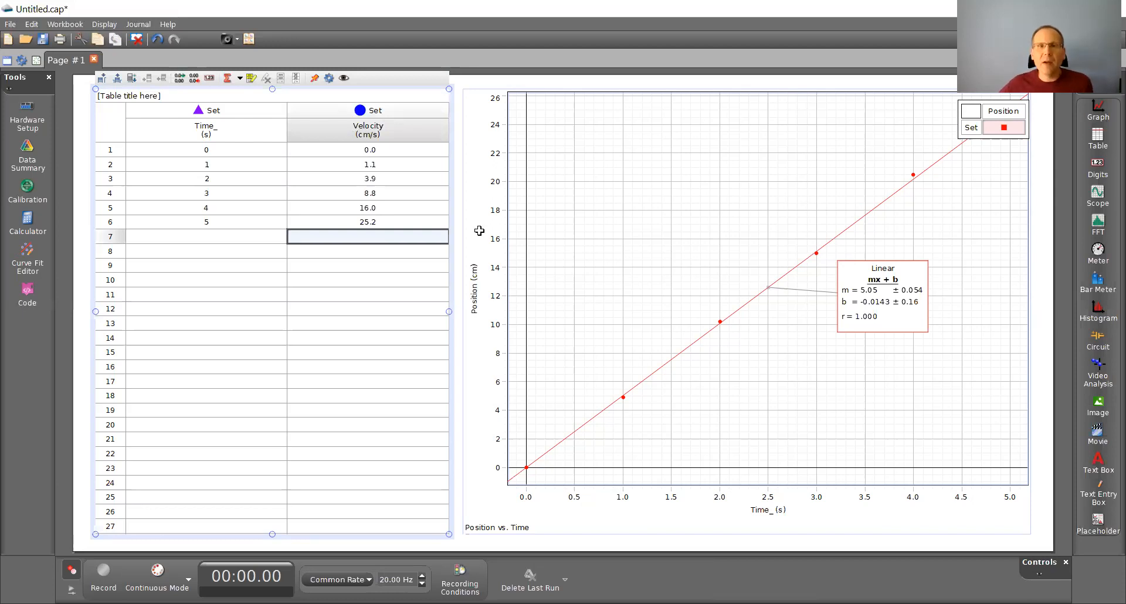
Plot Velocity (cm/s) instead of Position on the graph's vertical axis
mouse_move(727, 280)
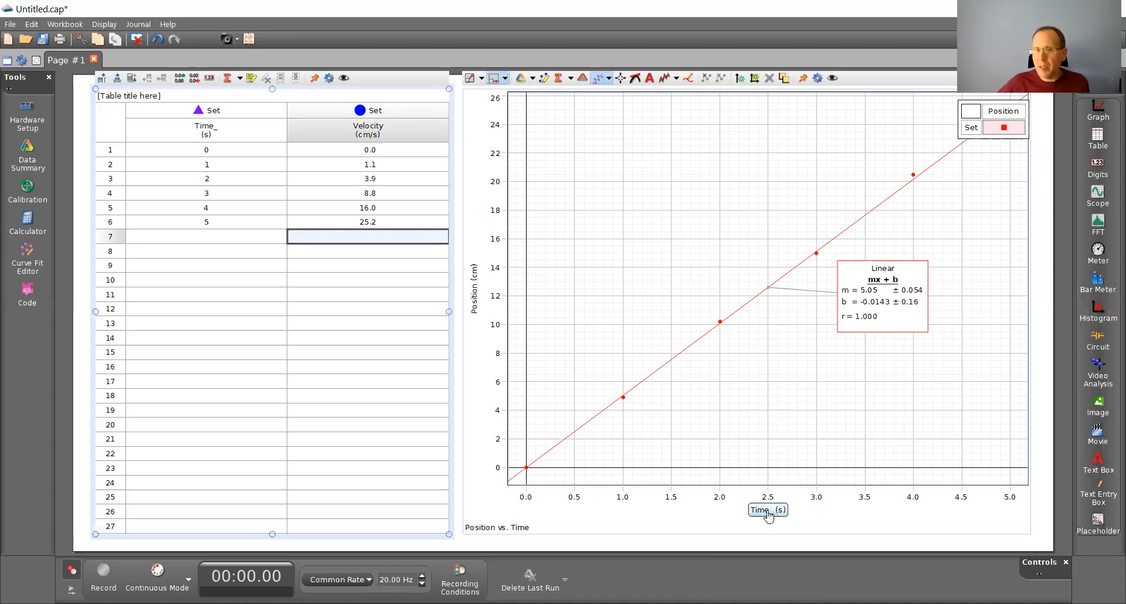
left_click(475, 304)
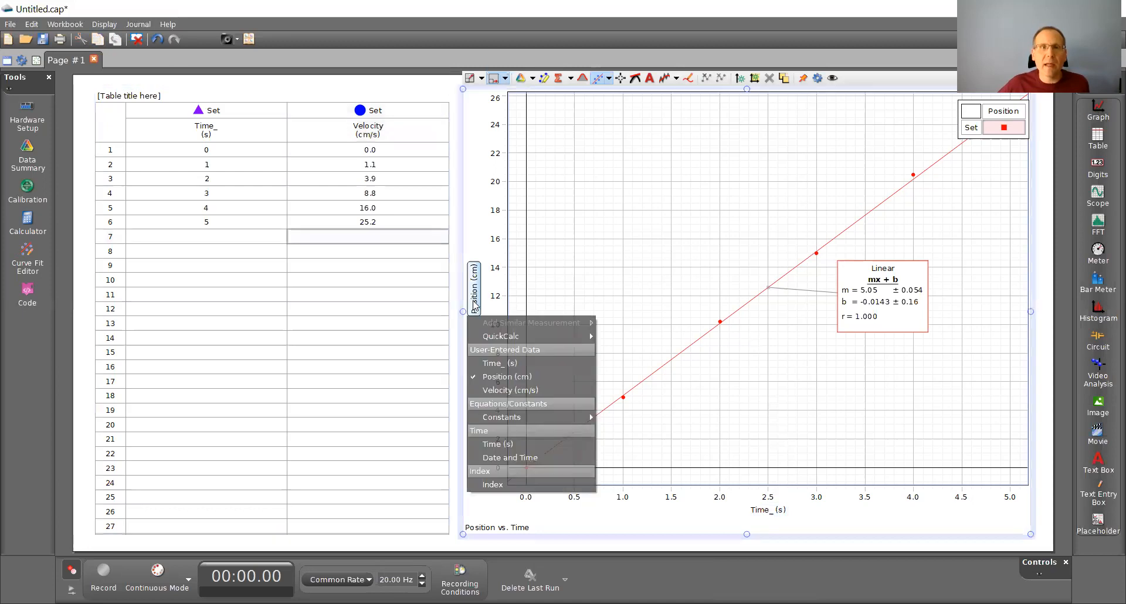
left_click(519, 392)
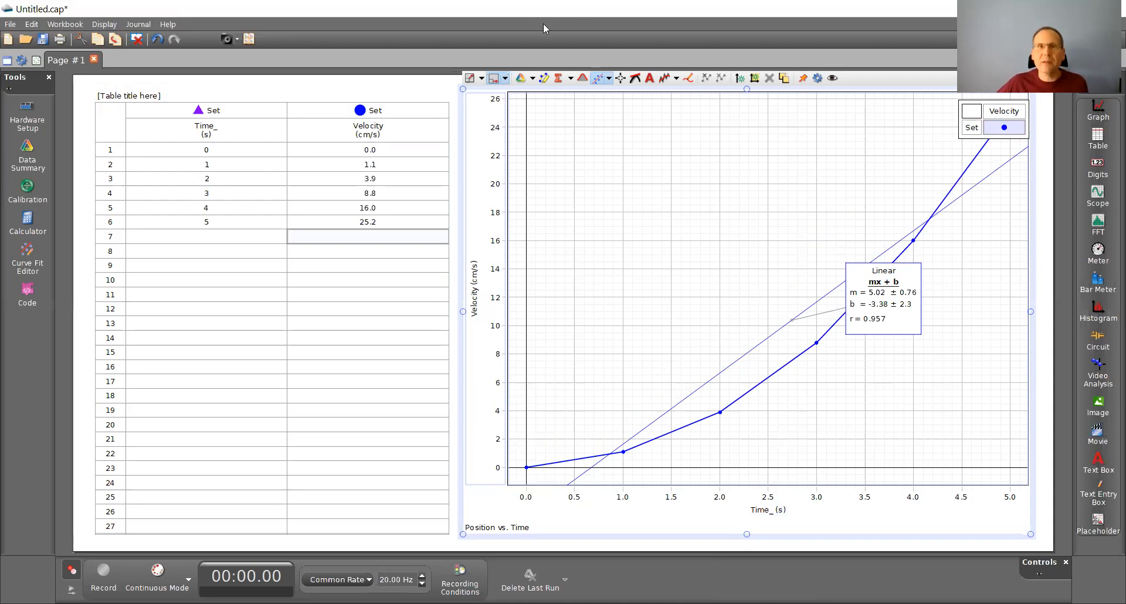
Remove the Linear: mx + b curve fit from the Velocity graph
left_click(610, 80)
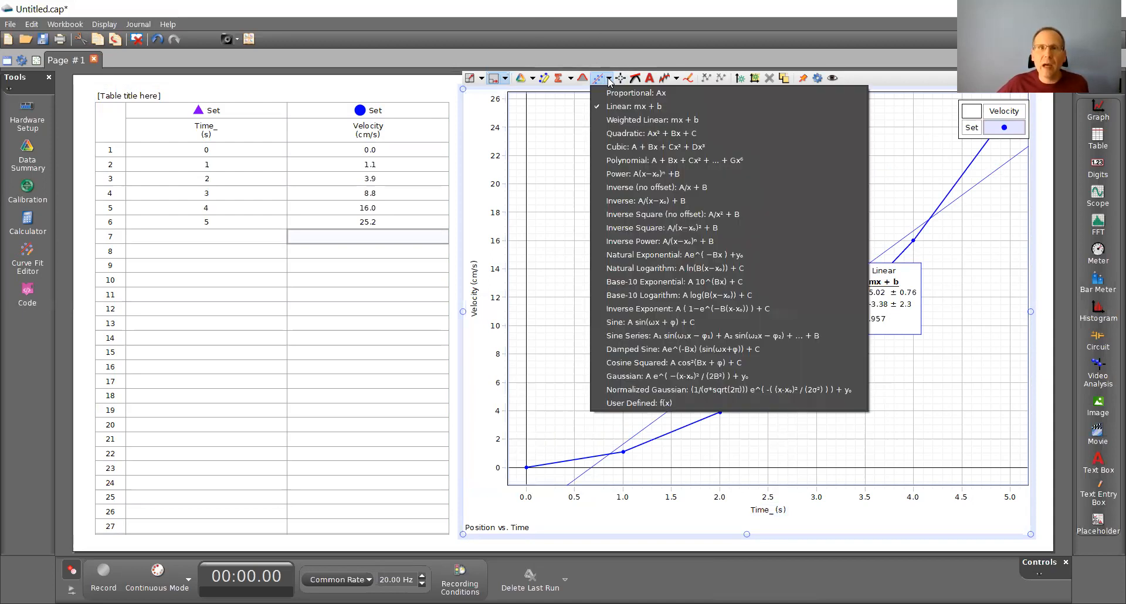
left_click(616, 107)
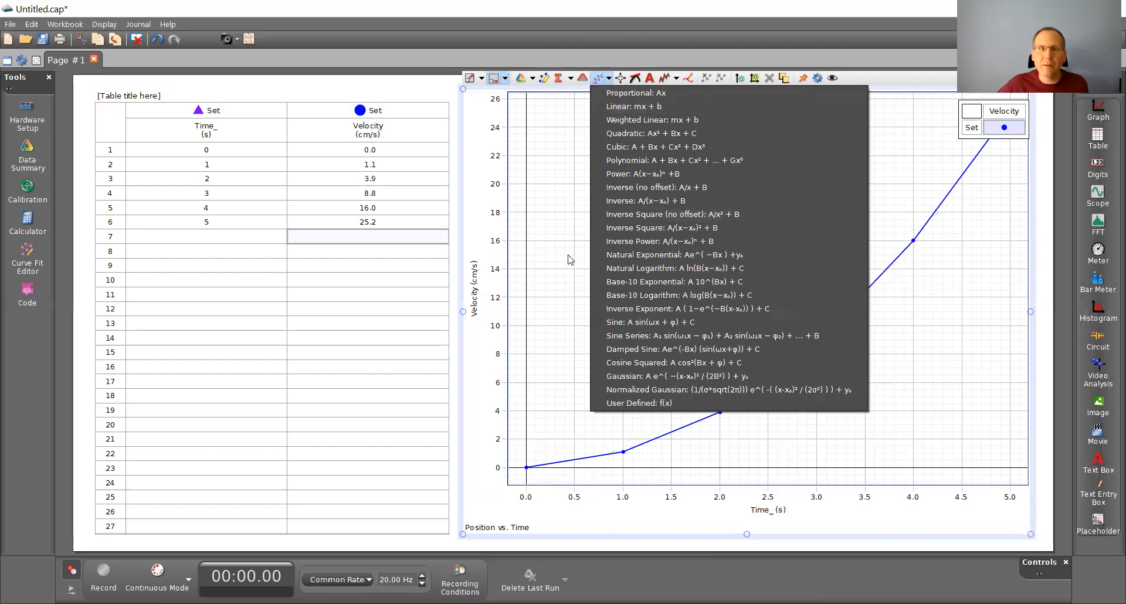
left_click(568, 253)
Change the graph title to "Velocity vs. Time"
left_click(494, 528)
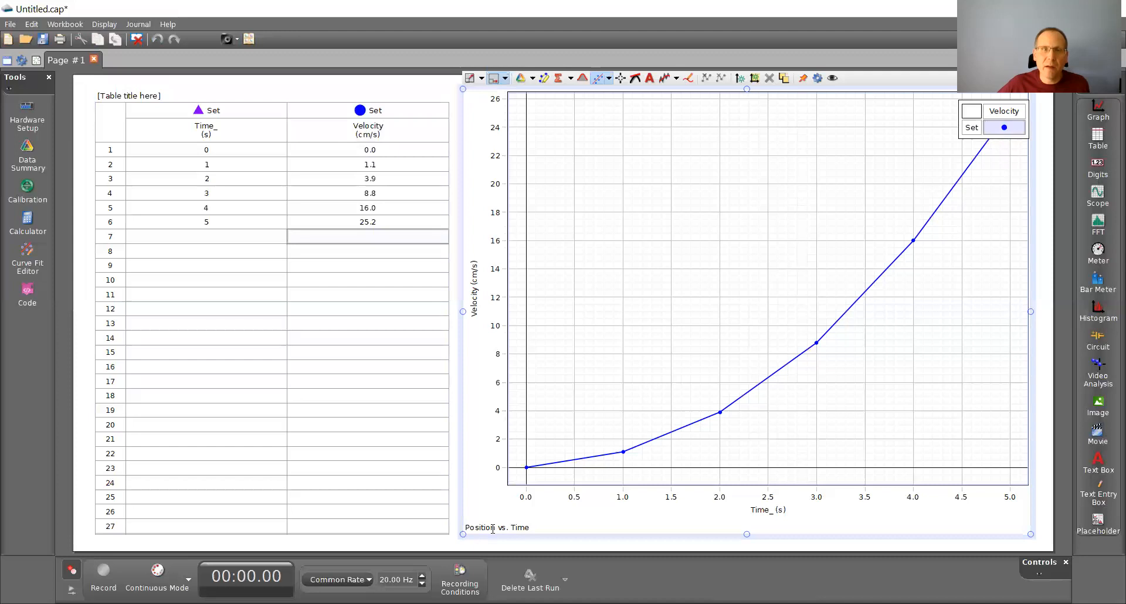
key("BackSpace")
key("BackSpace")
key("BackSpace")
key("BackSpace")
key("BackSpace")
key("BackSpace")
key("BackSpace")
key("BackSpace")
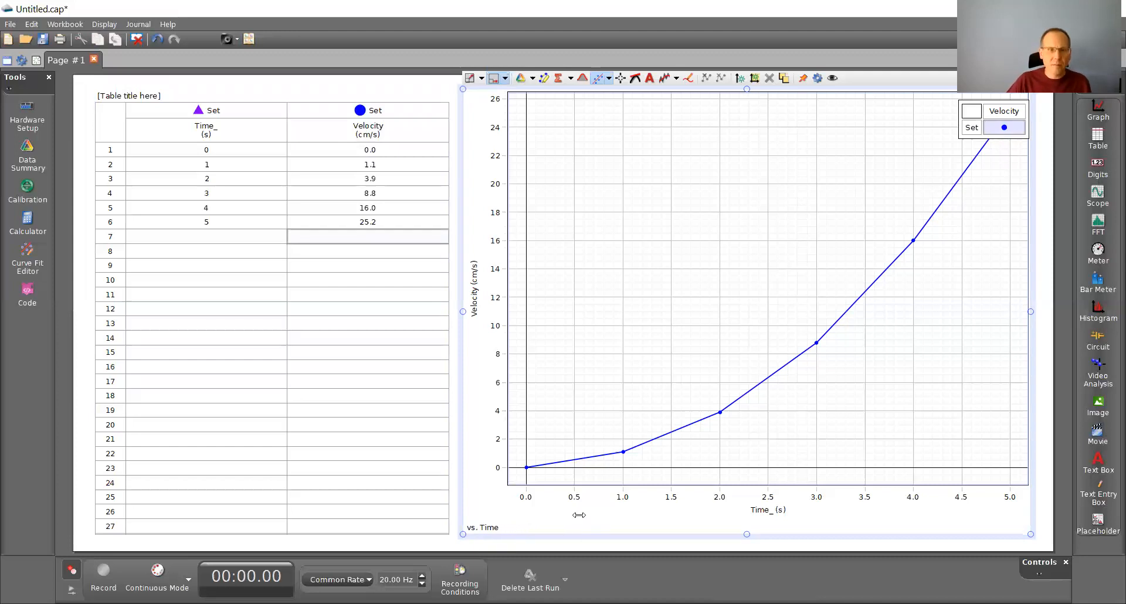
type("Velocity")
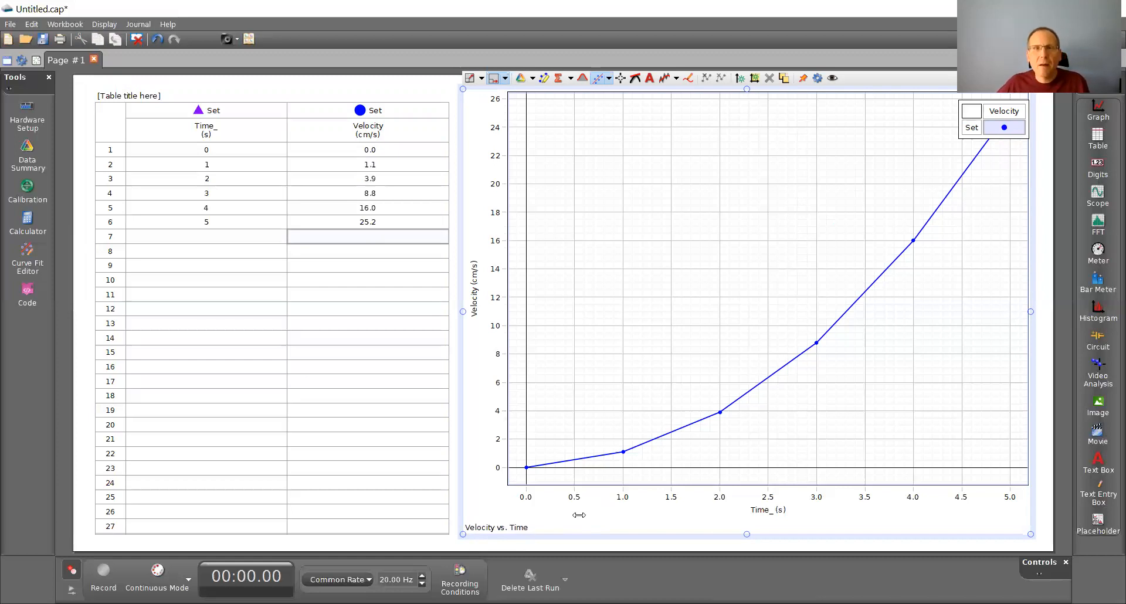
Hide the connecting lines between the Velocity data points on the graph
left_click(722, 348)
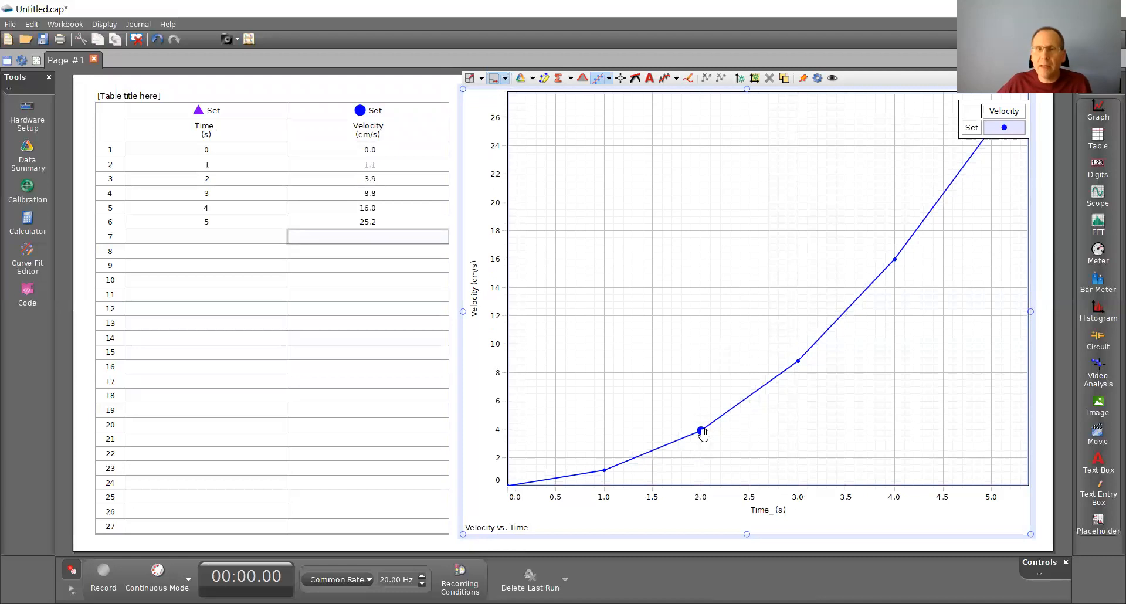
right_click(702, 434)
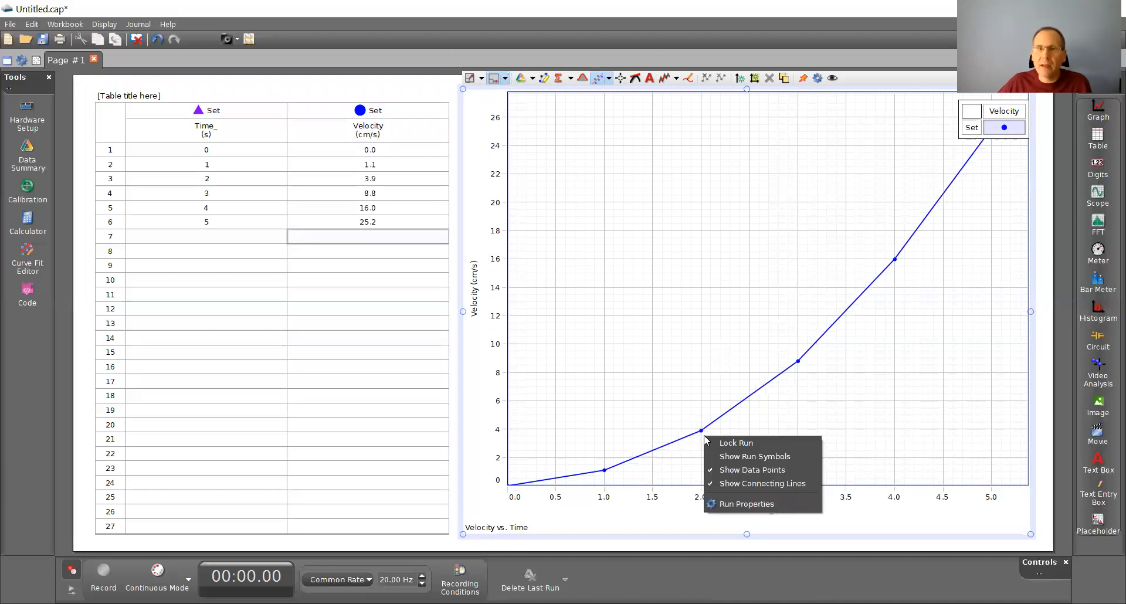
left_click(763, 485)
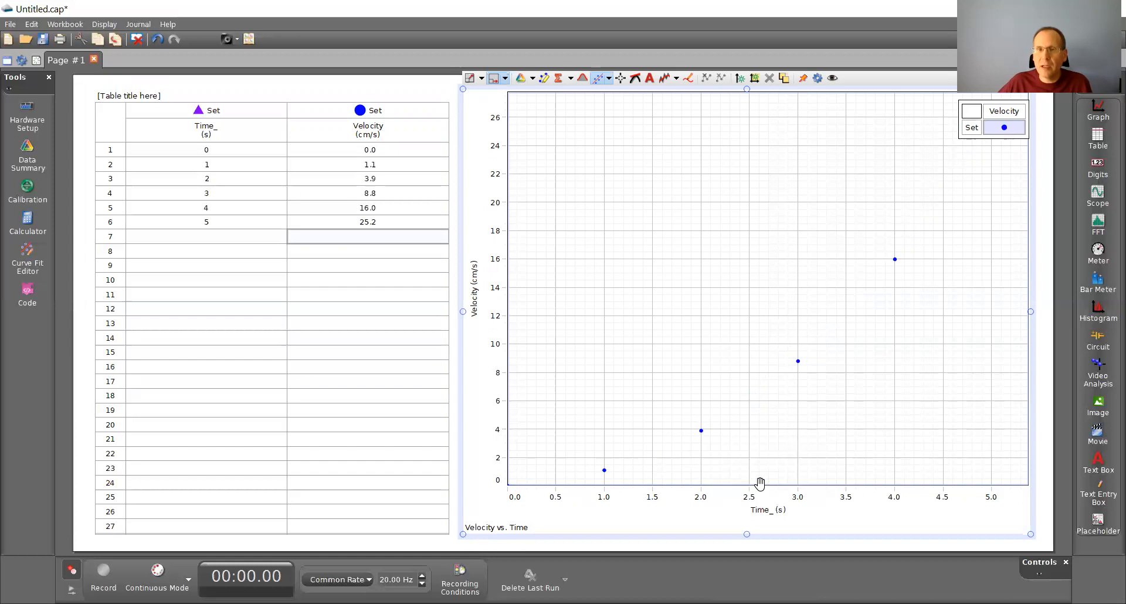
Autoscale the graph and apply a Quadratic: Ax² + Bx + C curve fit to the Velocity data
left_click(470, 78)
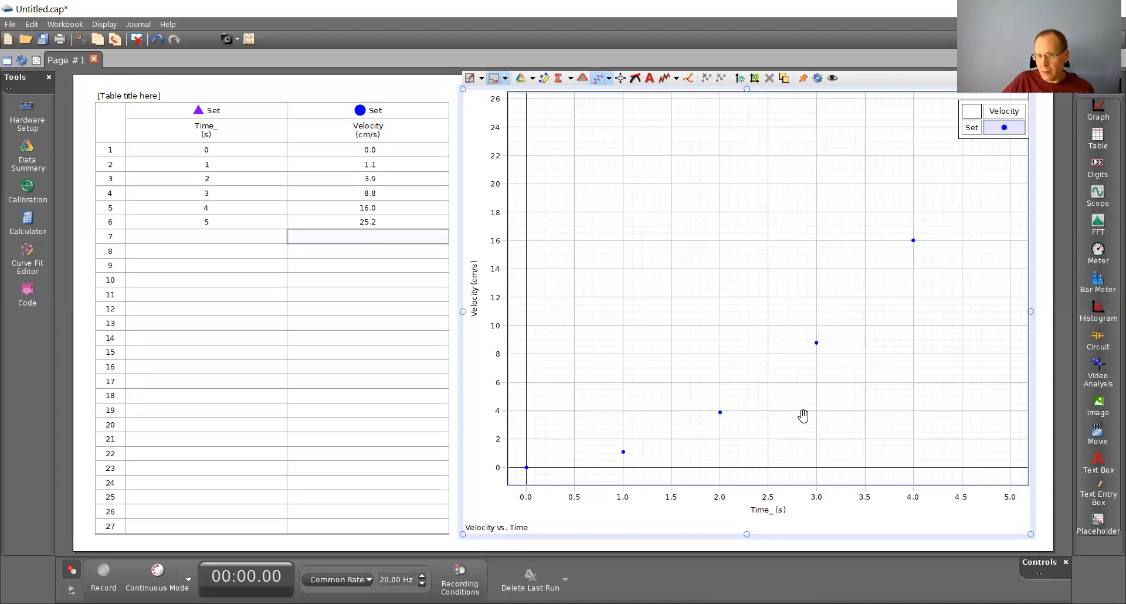
left_click(610, 79)
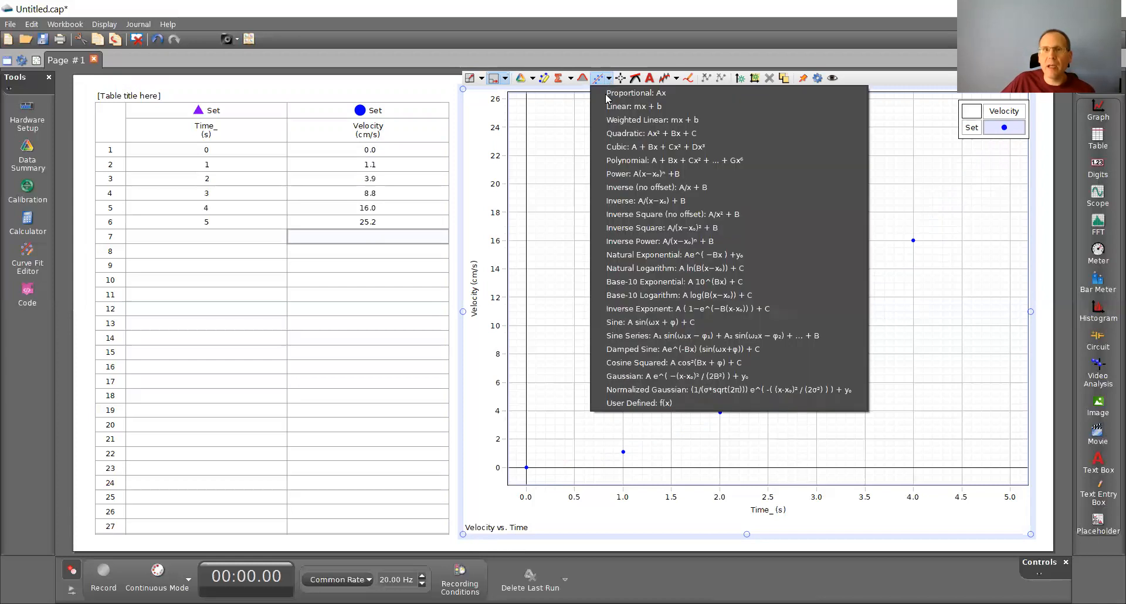
left_click(631, 139)
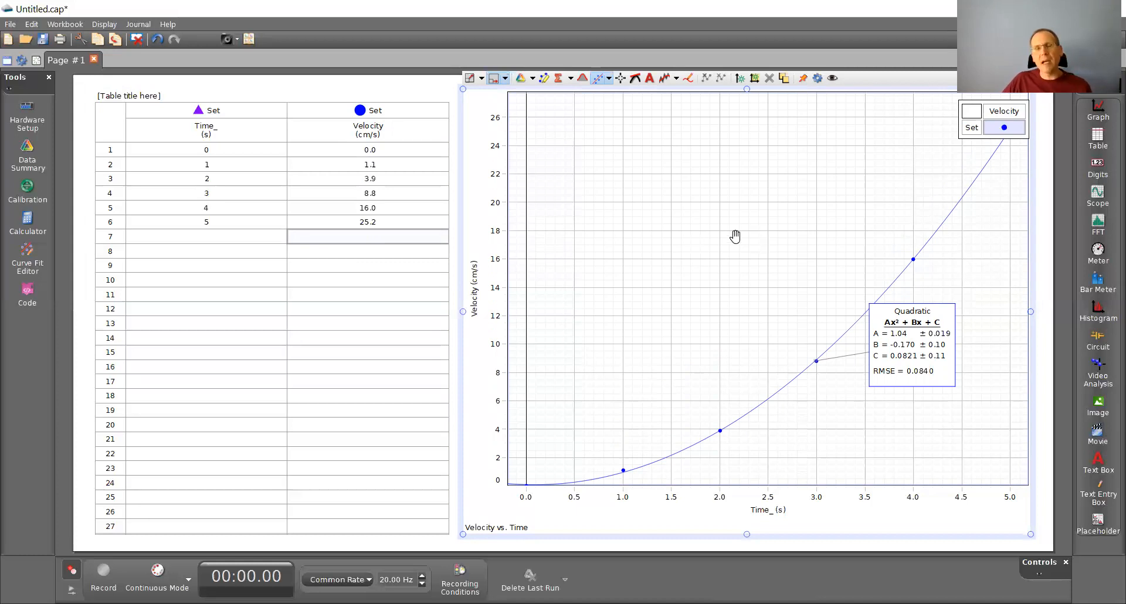
Set the Curve Fit Line Width of the Velocity graph's Quadratic fit to Bold
left_click(912, 346)
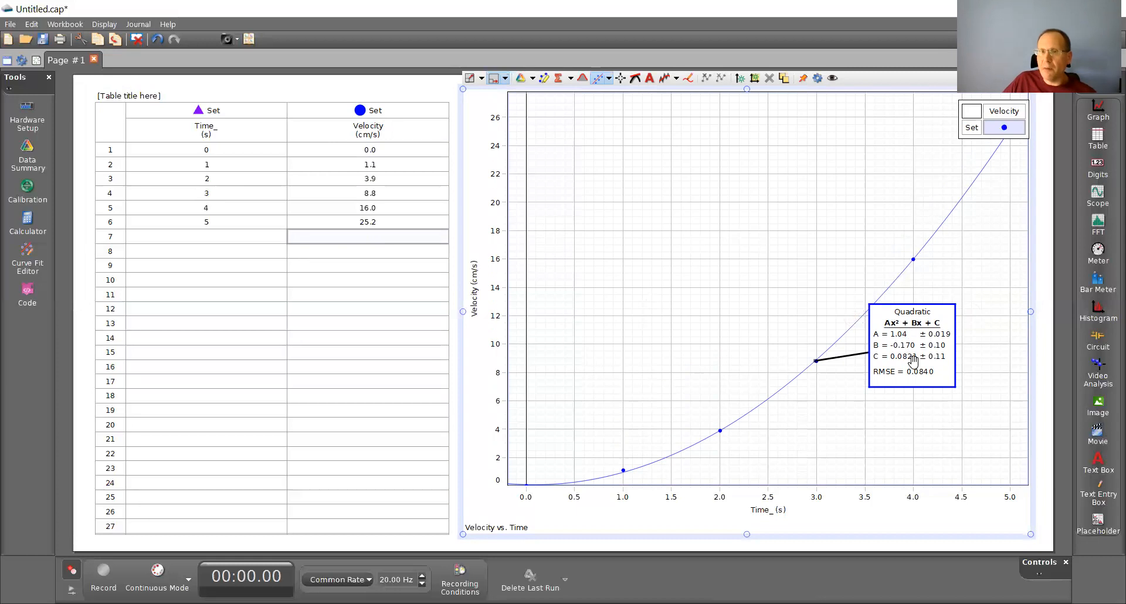
mouse_move(909, 345)
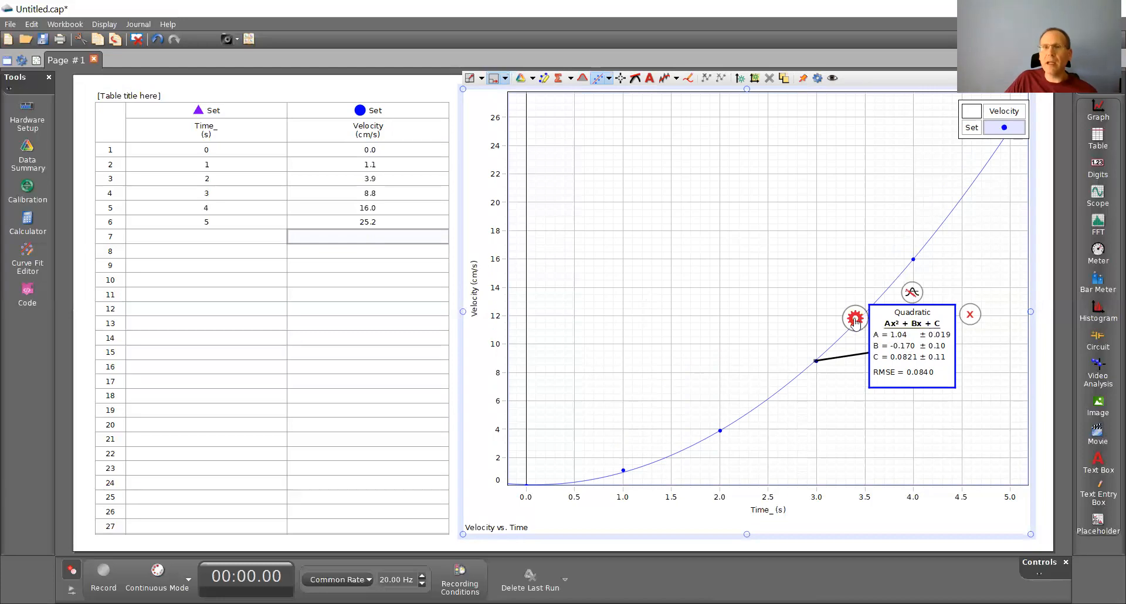
left_click(854, 319)
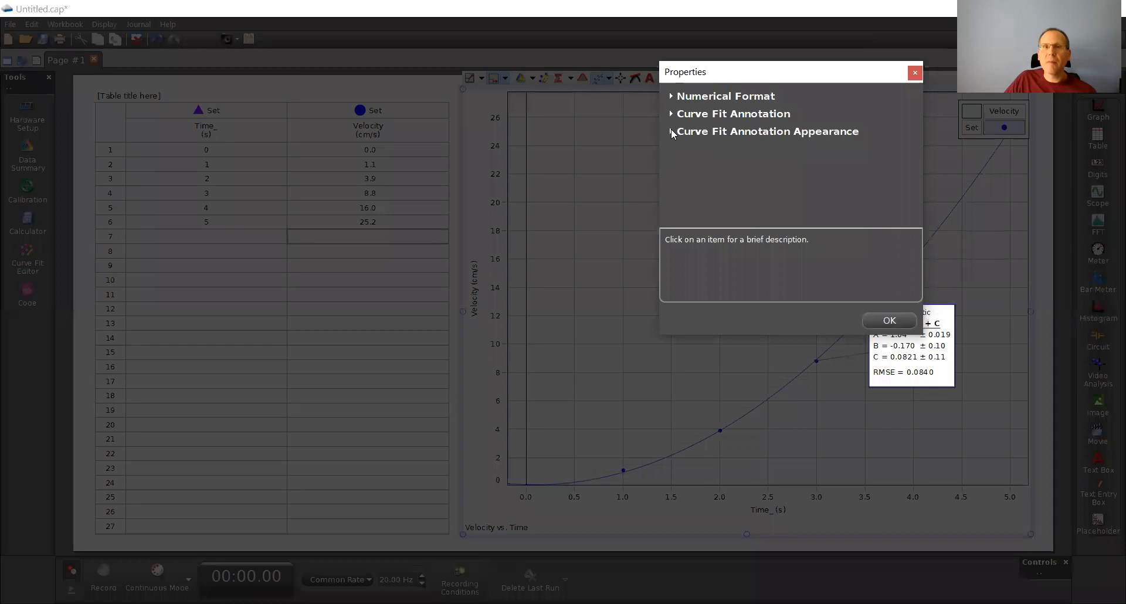
left_click(672, 131)
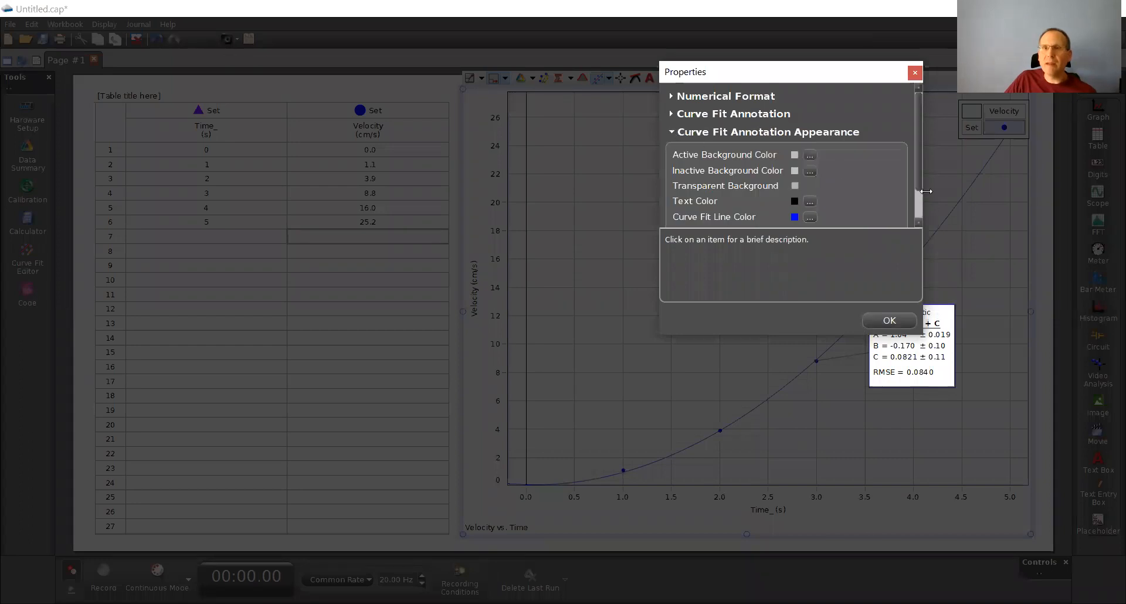
left_click_drag(917, 181, 916, 206)
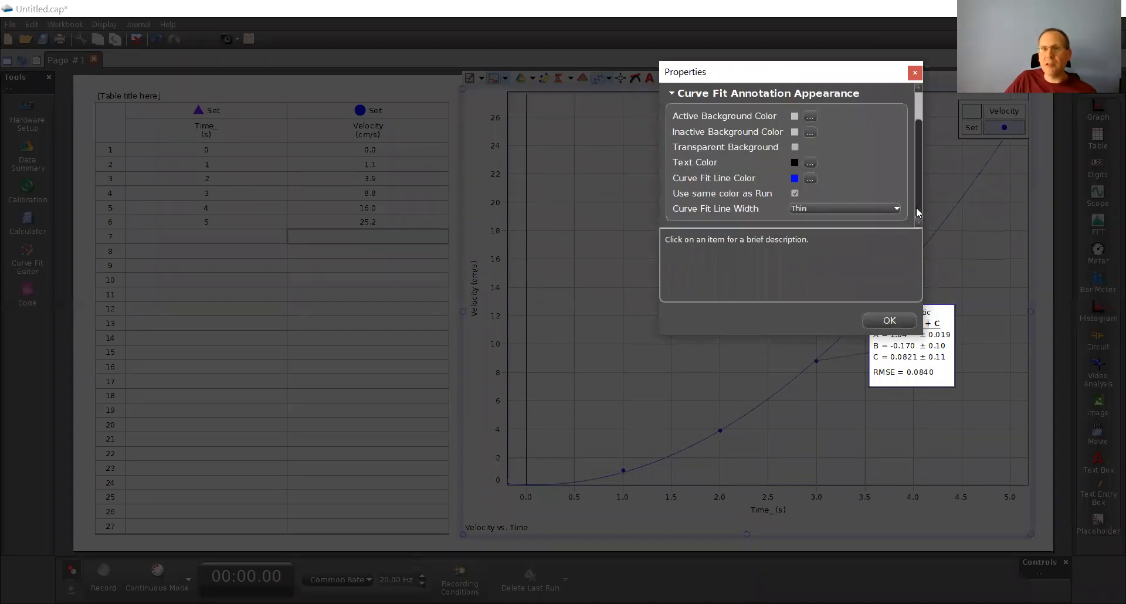
left_click(862, 206)
left_click(868, 259)
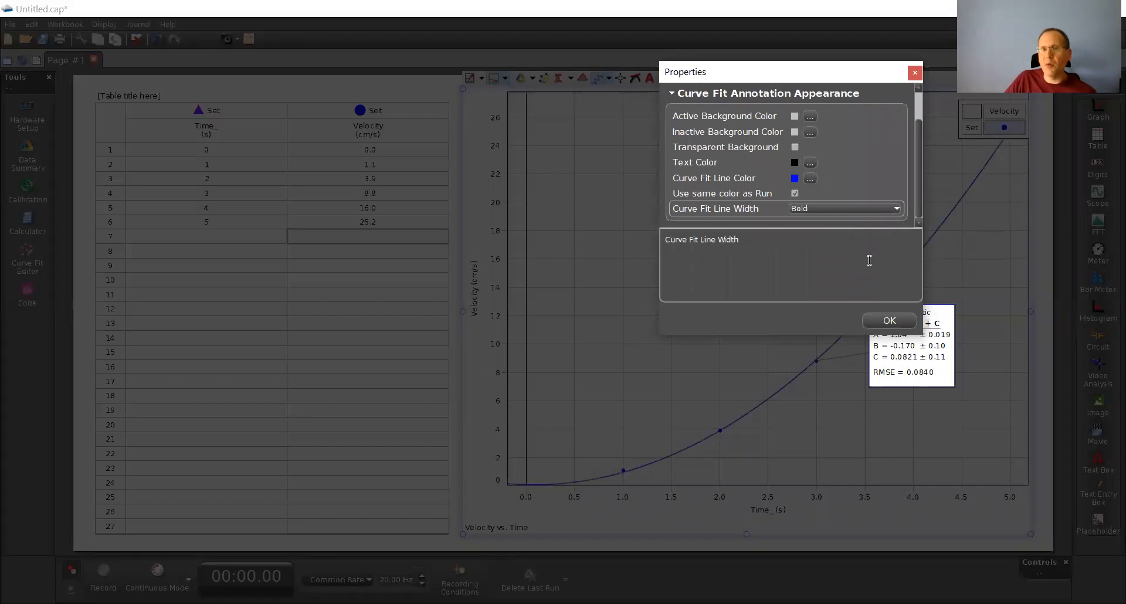
left_click(890, 321)
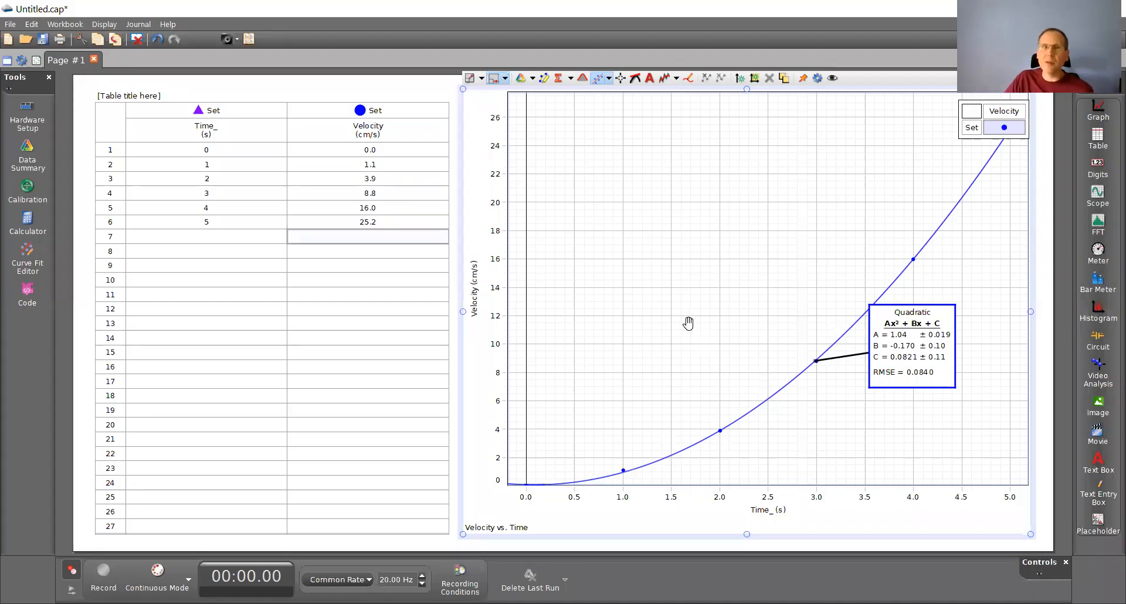
Copy the whole Velocity vs. Time graph display
left_click(854, 428)
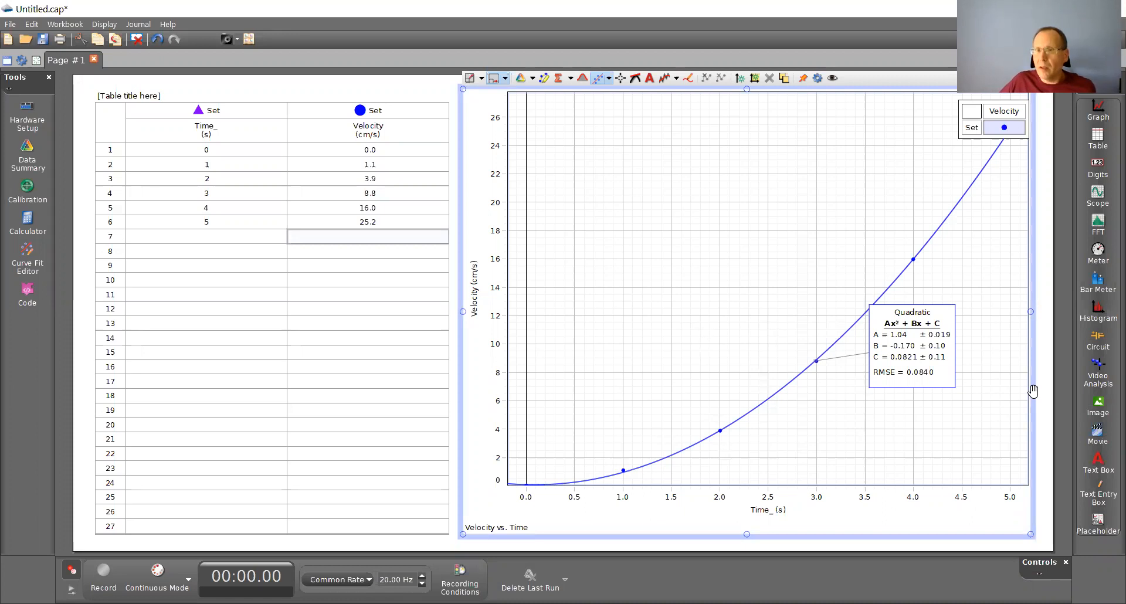
right_click(1031, 392)
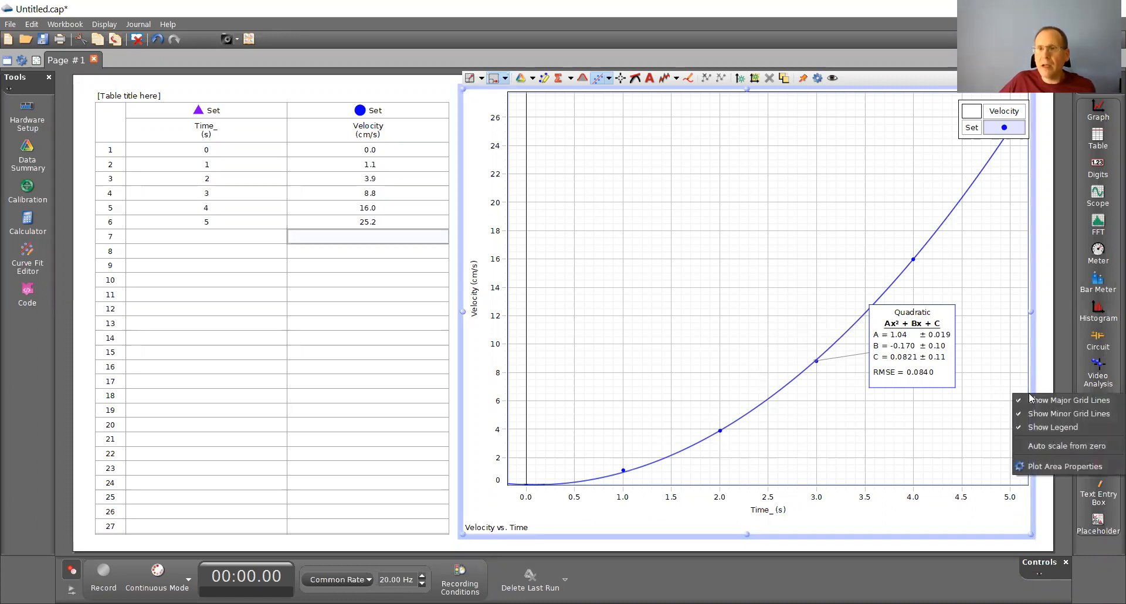
left_click(1033, 363)
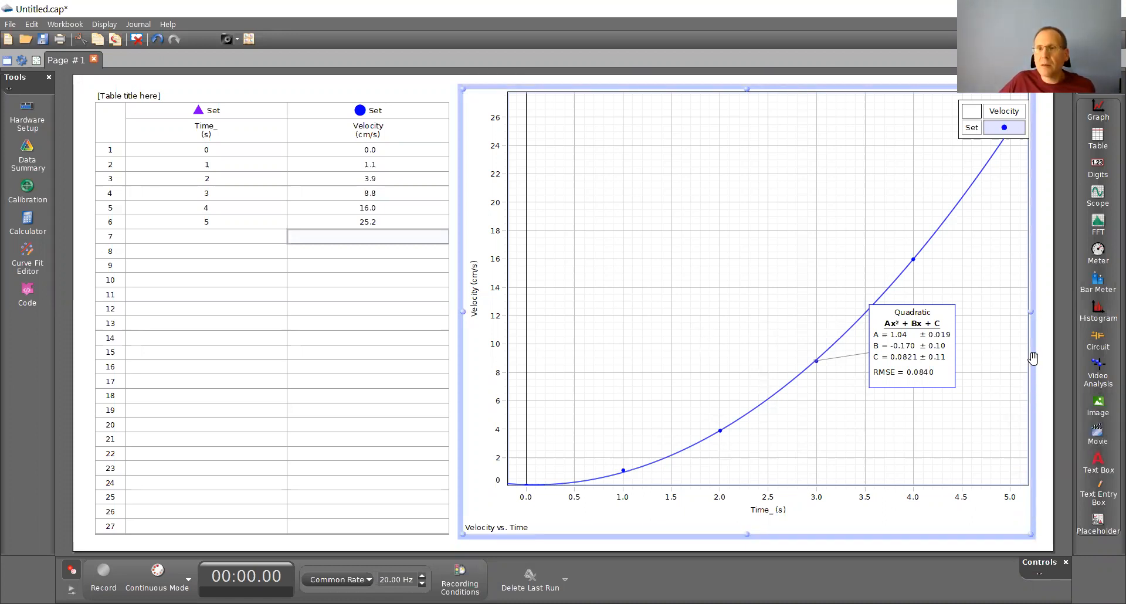
right_click(1030, 361)
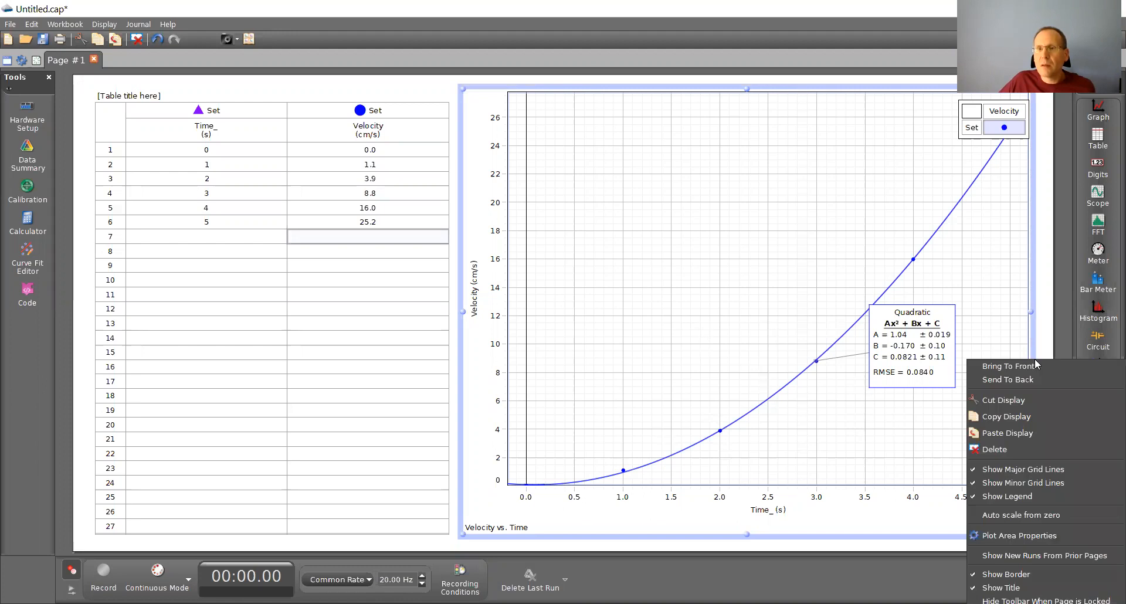
left_click(1018, 416)
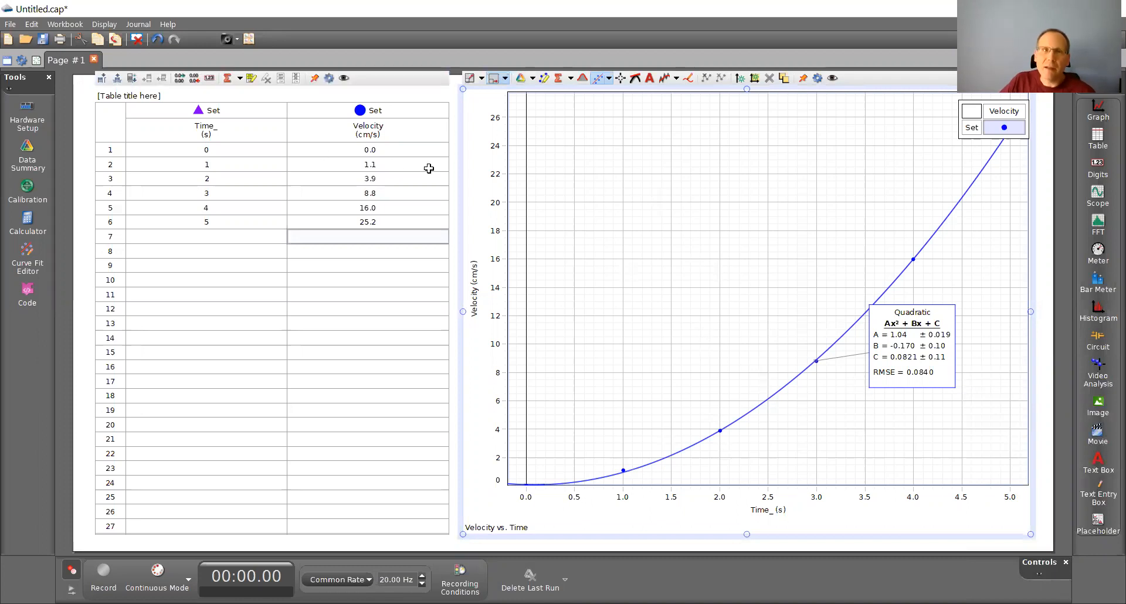
Create a new experiment, discarding the changes to the current one
mouse_move(337, 186)
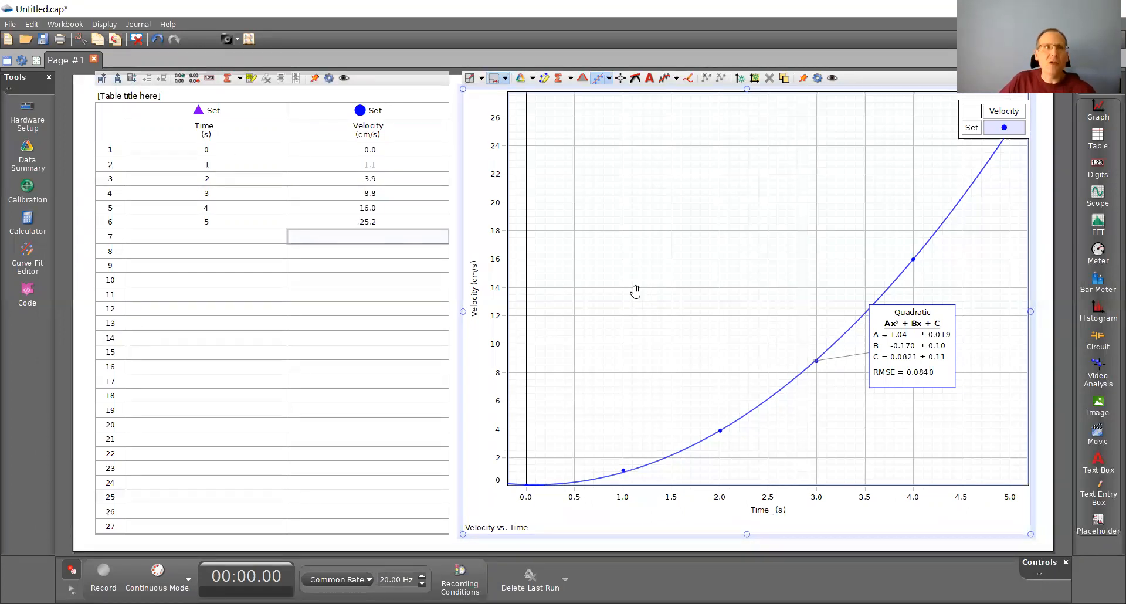
left_click(9, 27)
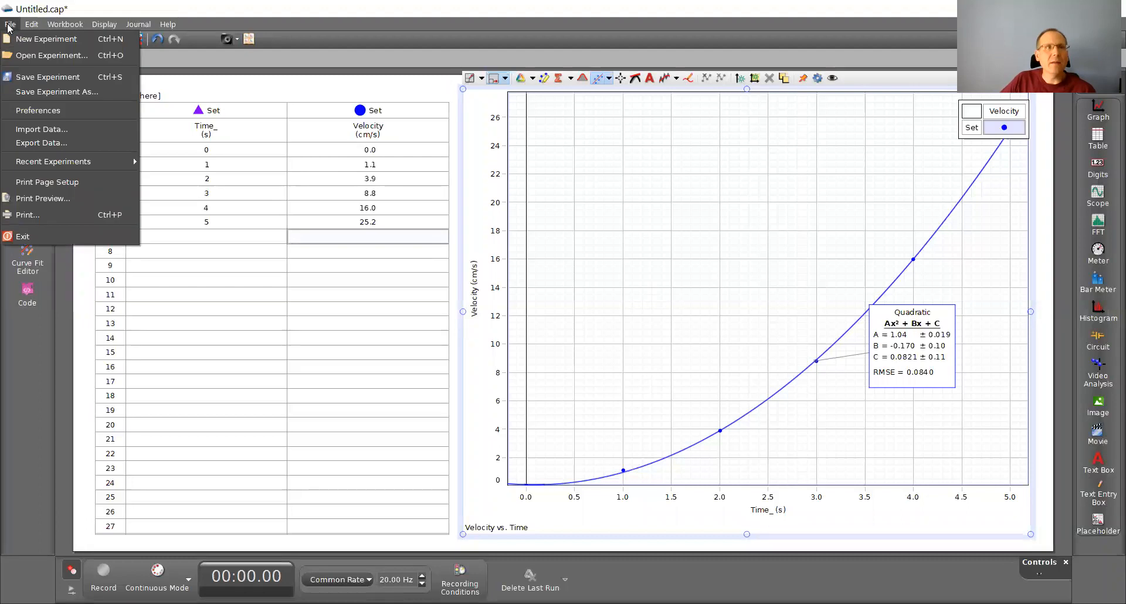
left_click(23, 40)
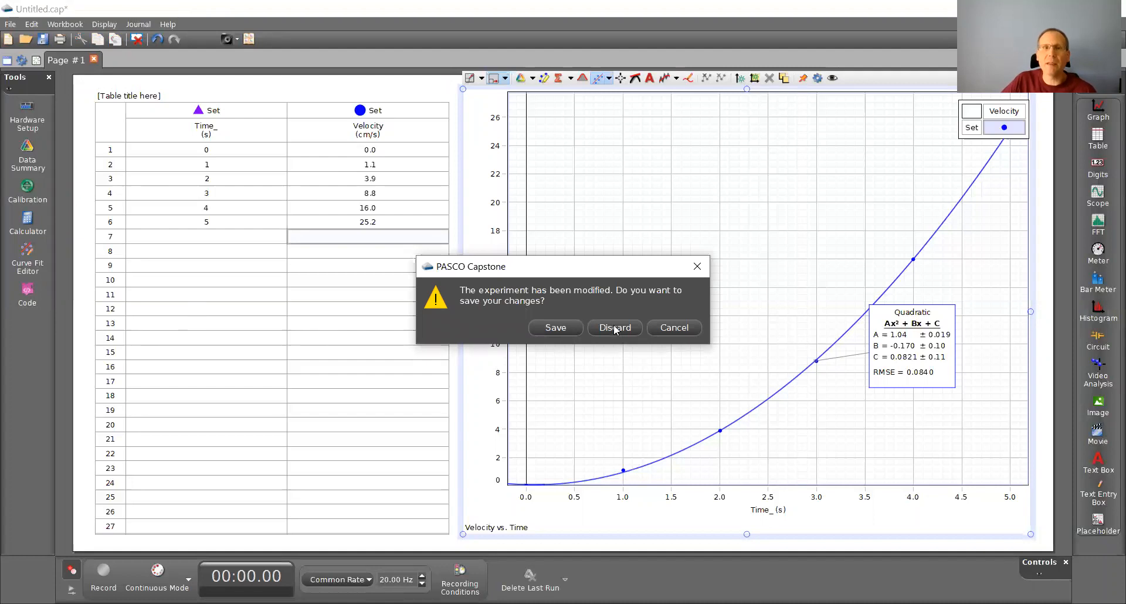
left_click(615, 329)
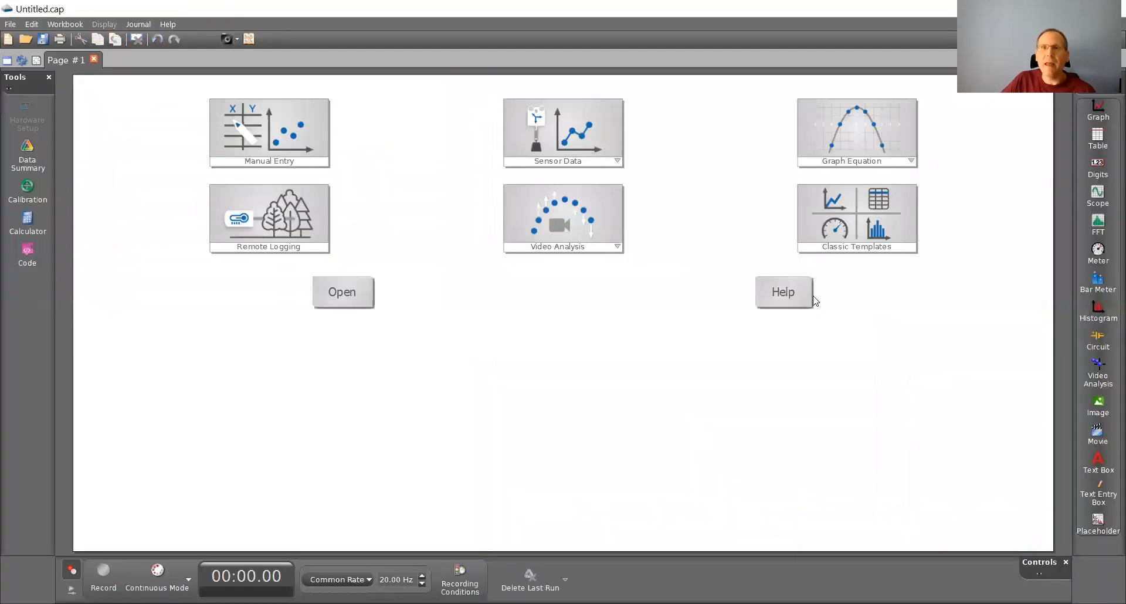
Set up the blank page from the Classic Templates with the layout that pairs a table with a graph
left_click(852, 224)
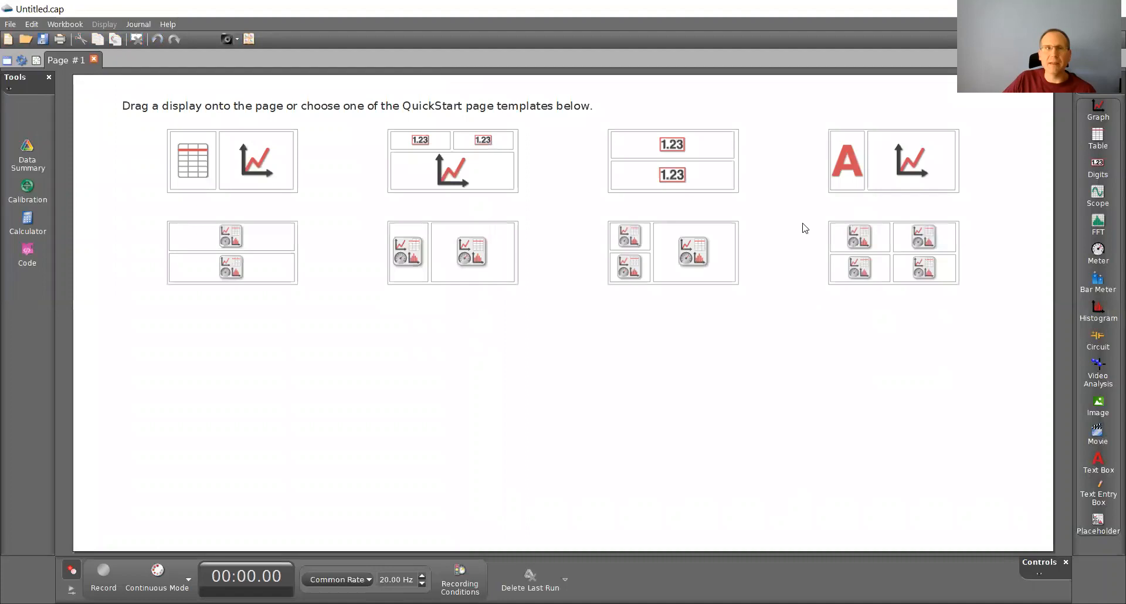
left_click(204, 152)
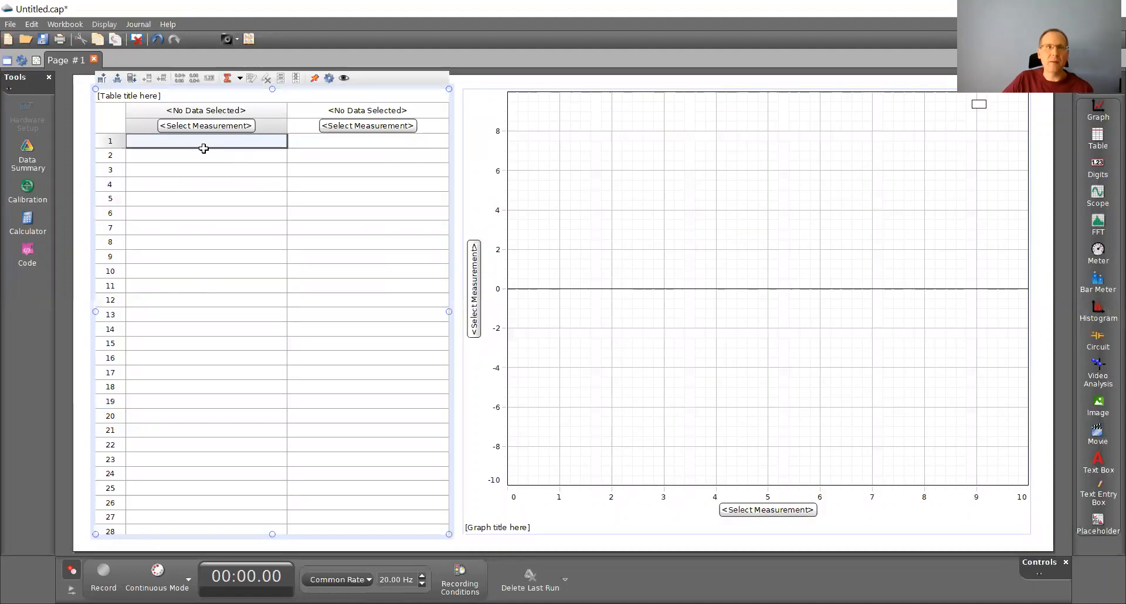
mouse_move(704, 433)
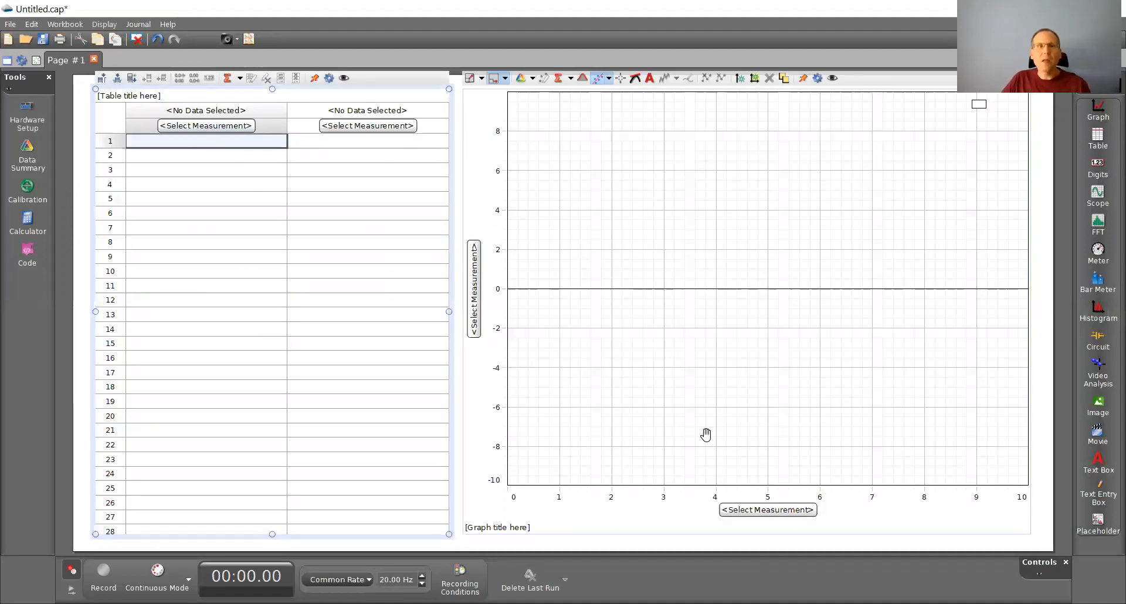